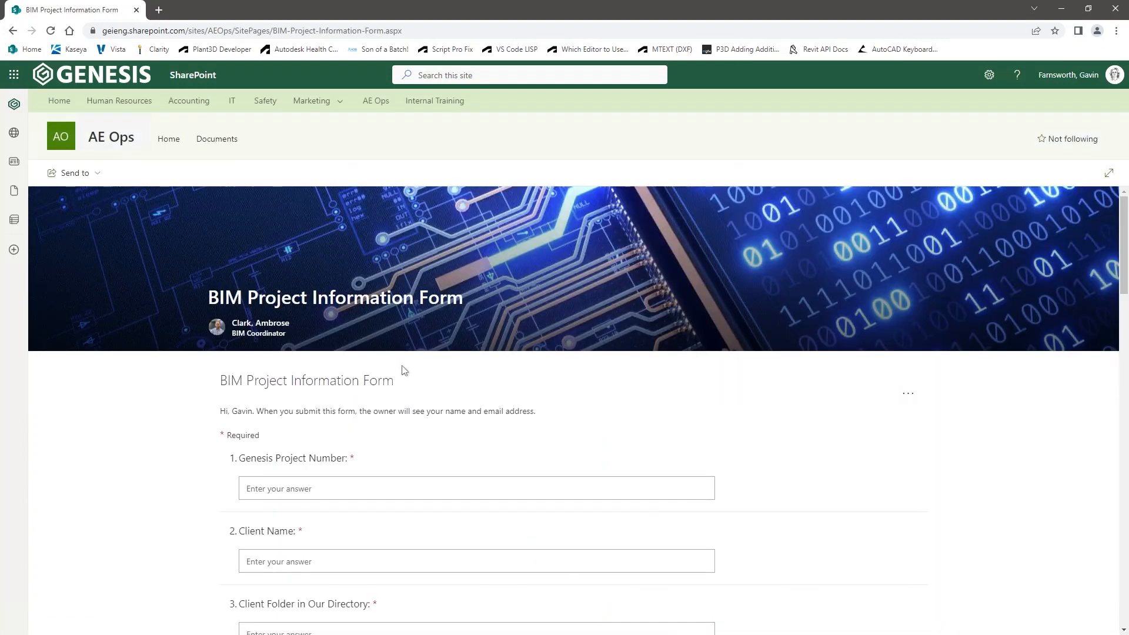
- Review the questions in the BIM Project Information Form, from the project number down past the titleblock options
scroll(981, 398, "down", 2)
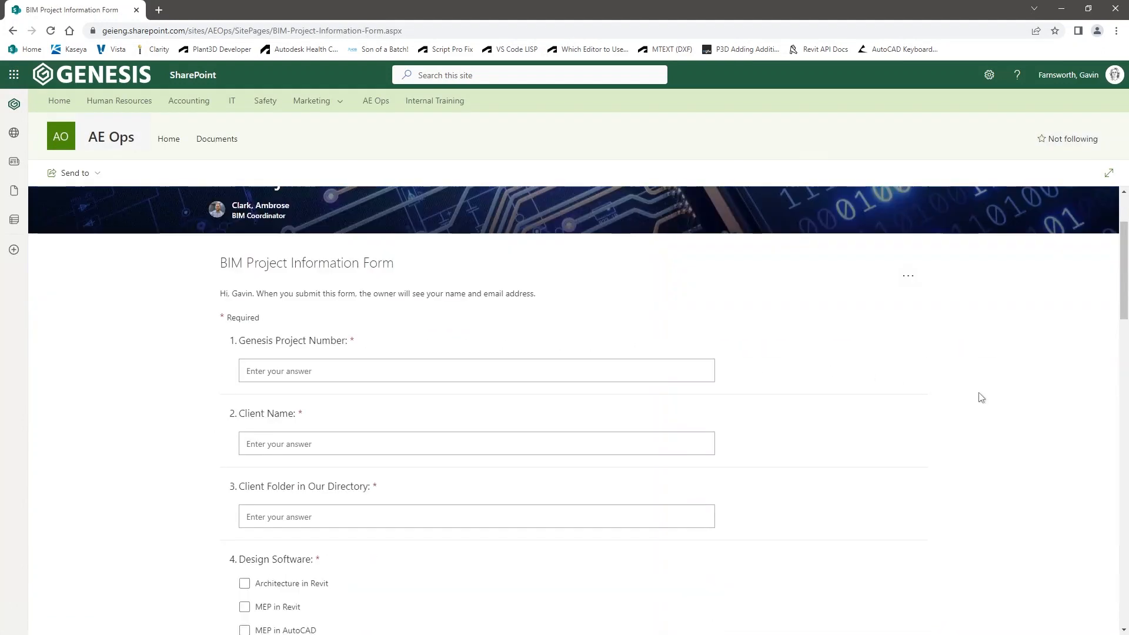
scroll(981, 398, "down", 8)
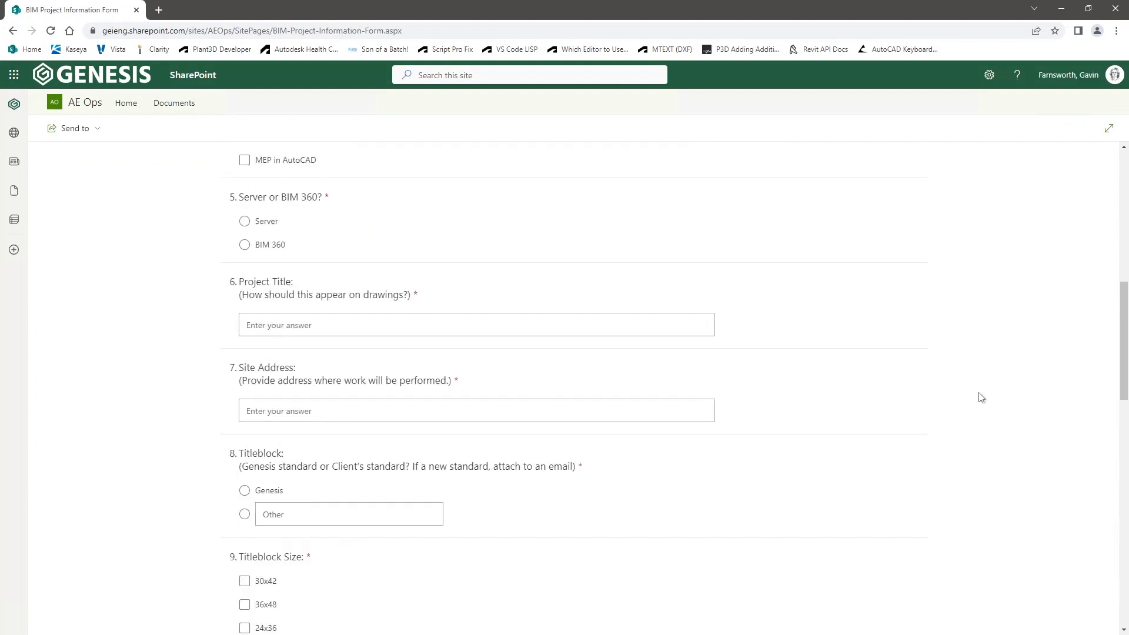
scroll(981, 398, "down", 14)
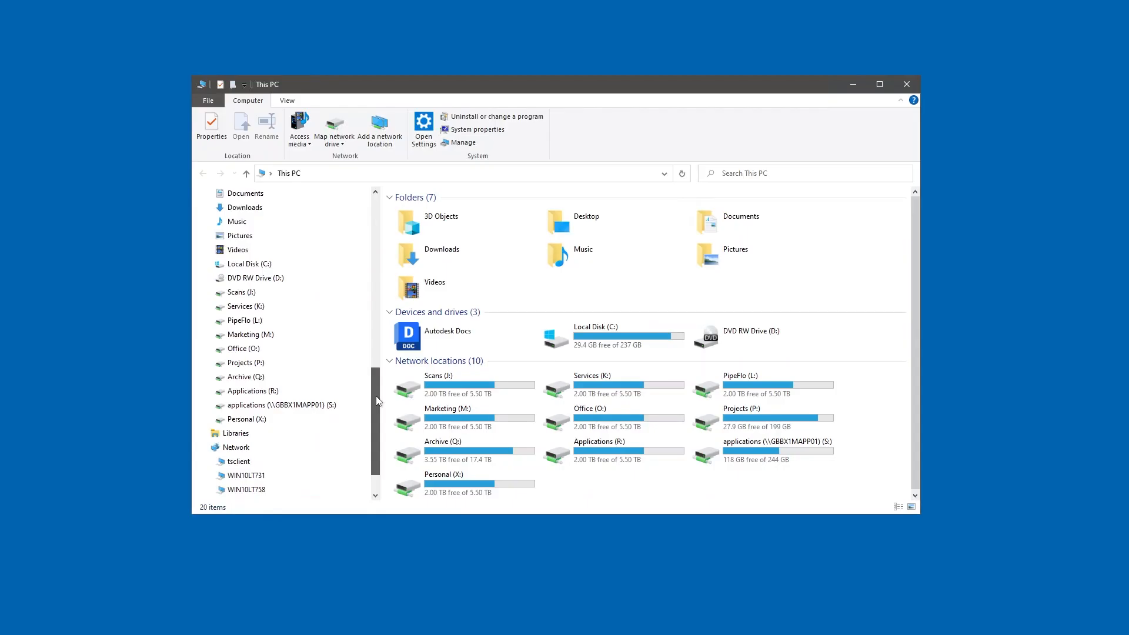
- Switch to File Explorer and open the 22901-AutoCAD Training folder under Projects (P:), 22Proj, Genesis
left_click(250, 362)
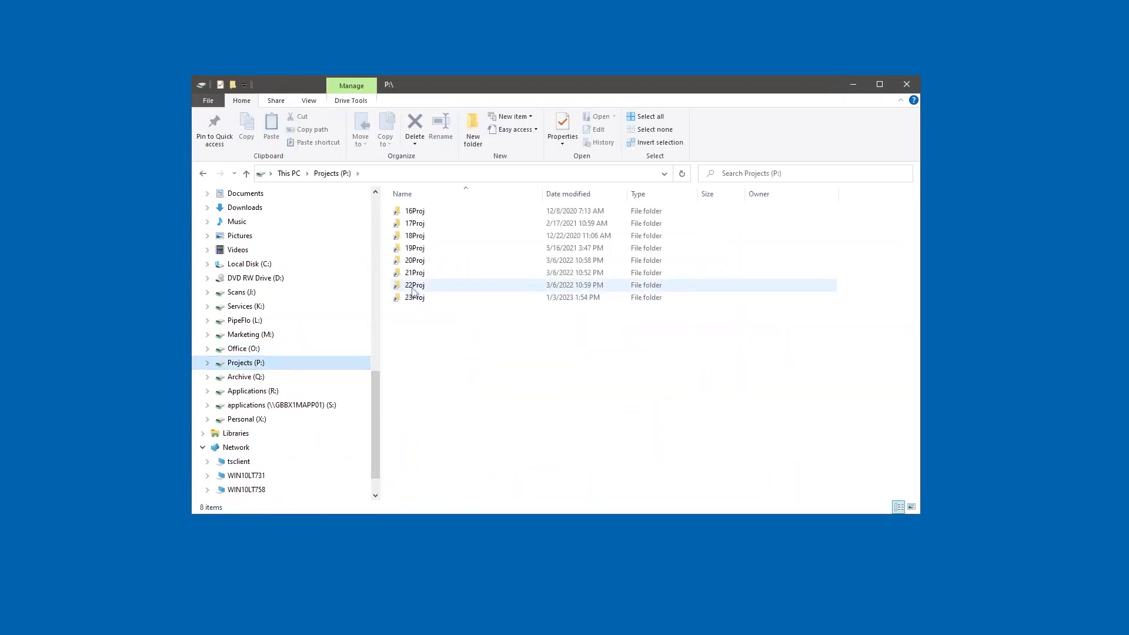
double_click(415, 285)
scroll(491, 365, "down", 3)
scroll(491, 369, "down", 10)
double_click(470, 370)
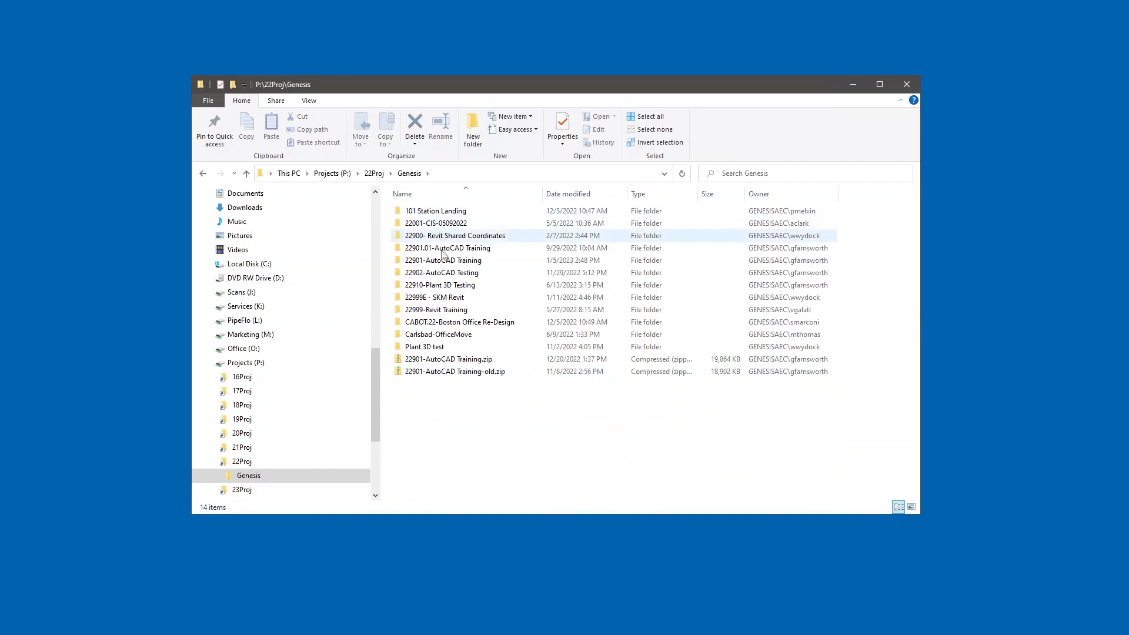
double_click(444, 260)
- Go through AE, 2. Dwgs and CAD to the Sheets folder and open 22901-AutoCAD Training.dst in AutoCAD
left_click(426, 212)
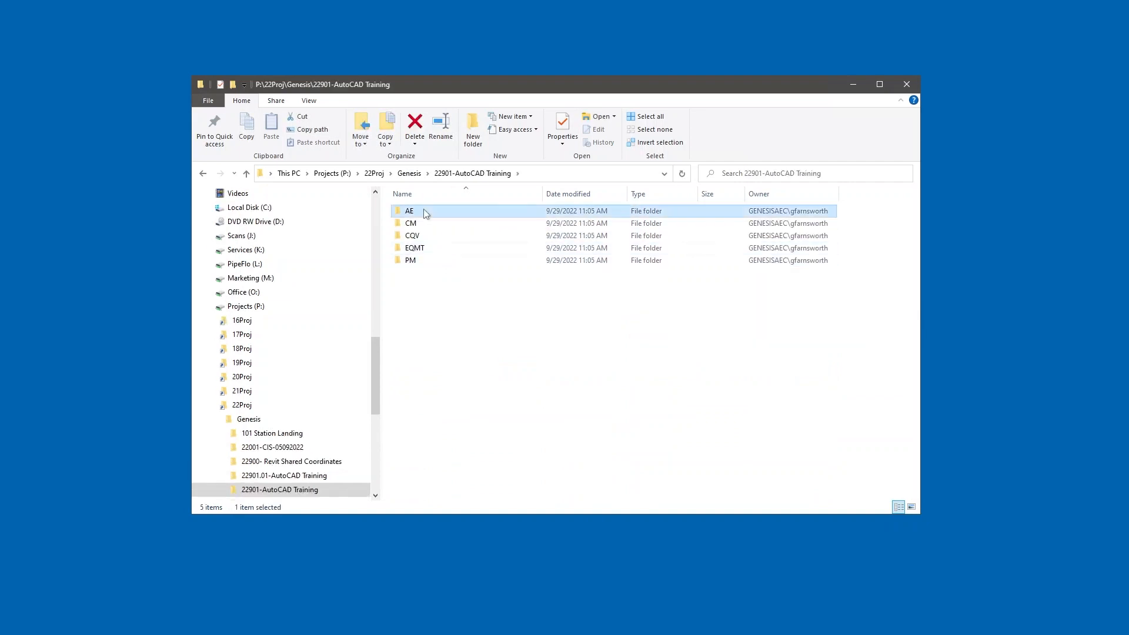
double_click(425, 211)
double_click(430, 223)
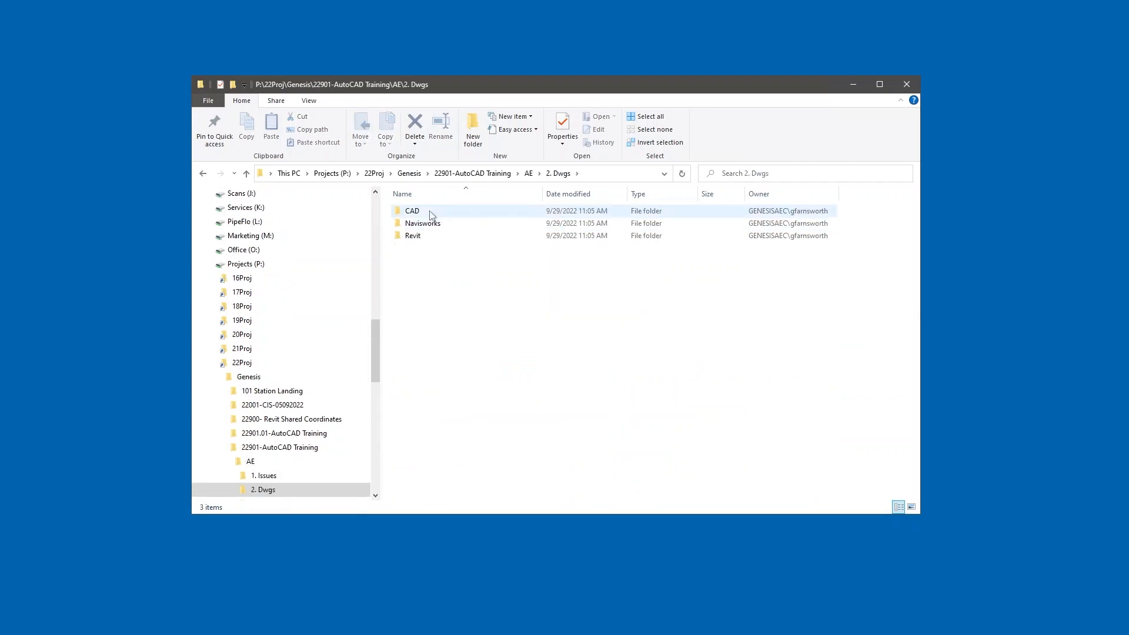
double_click(430, 213)
double_click(430, 224)
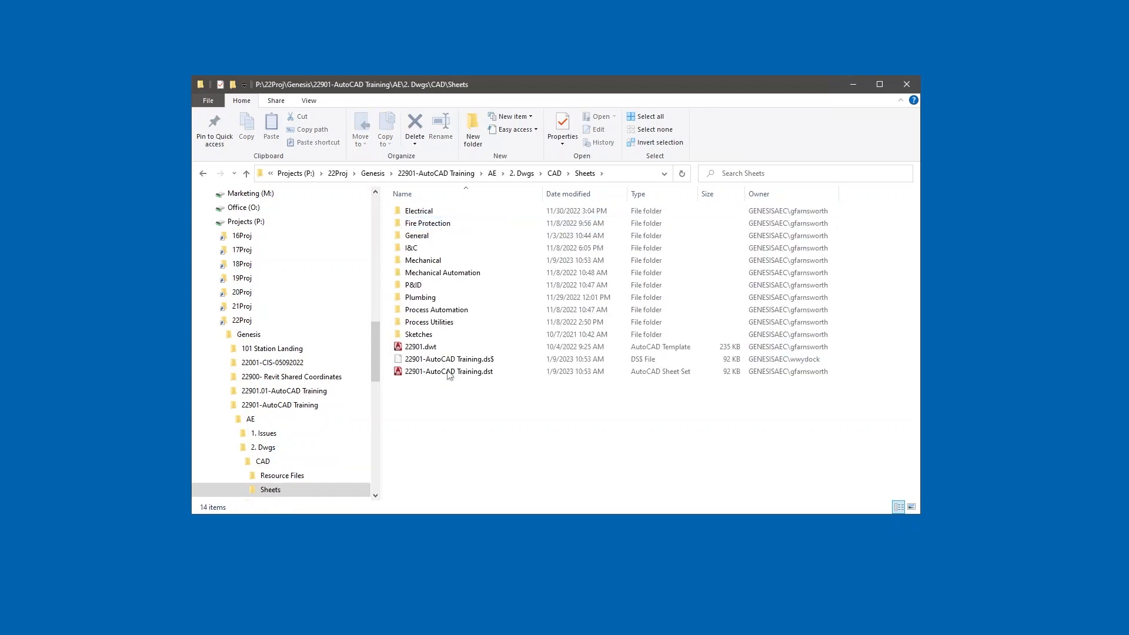
left_click(471, 375)
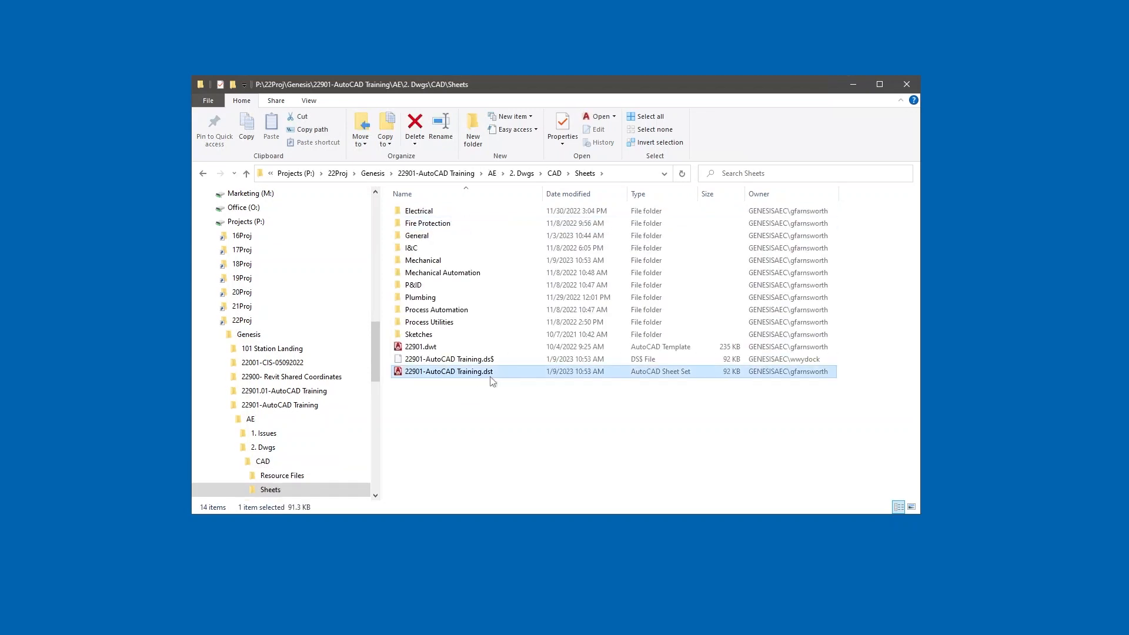
double_click(471, 370)
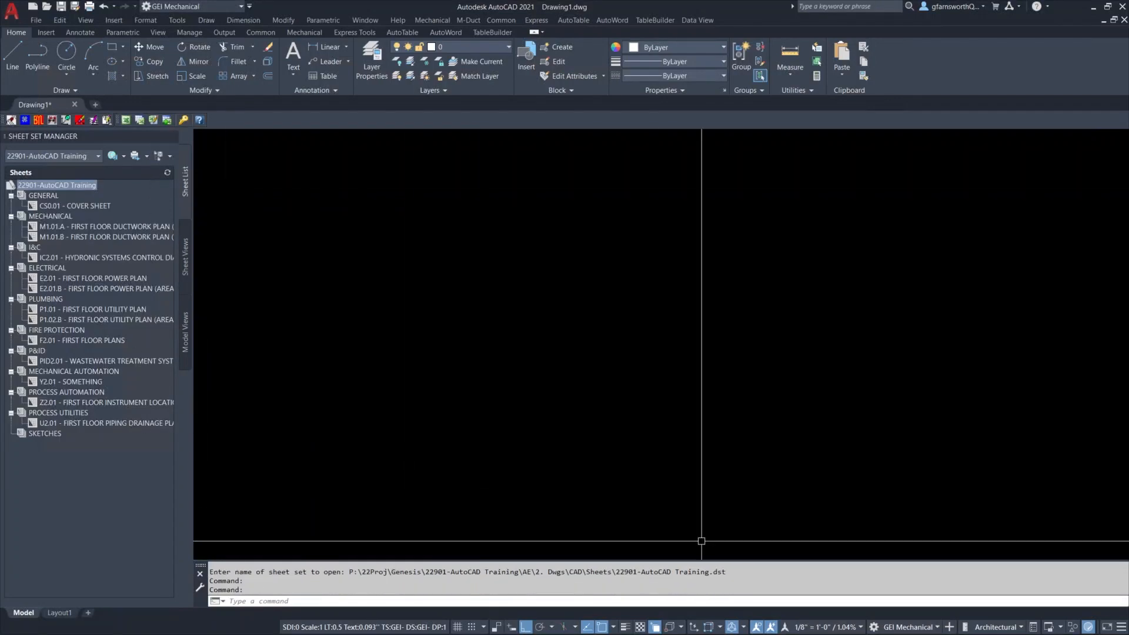
- Close the 22901-AutoCAD Training sheet set and bring the Sheet Set Manager back up with the SS command
right_click(73, 188)
left_click(137, 195)
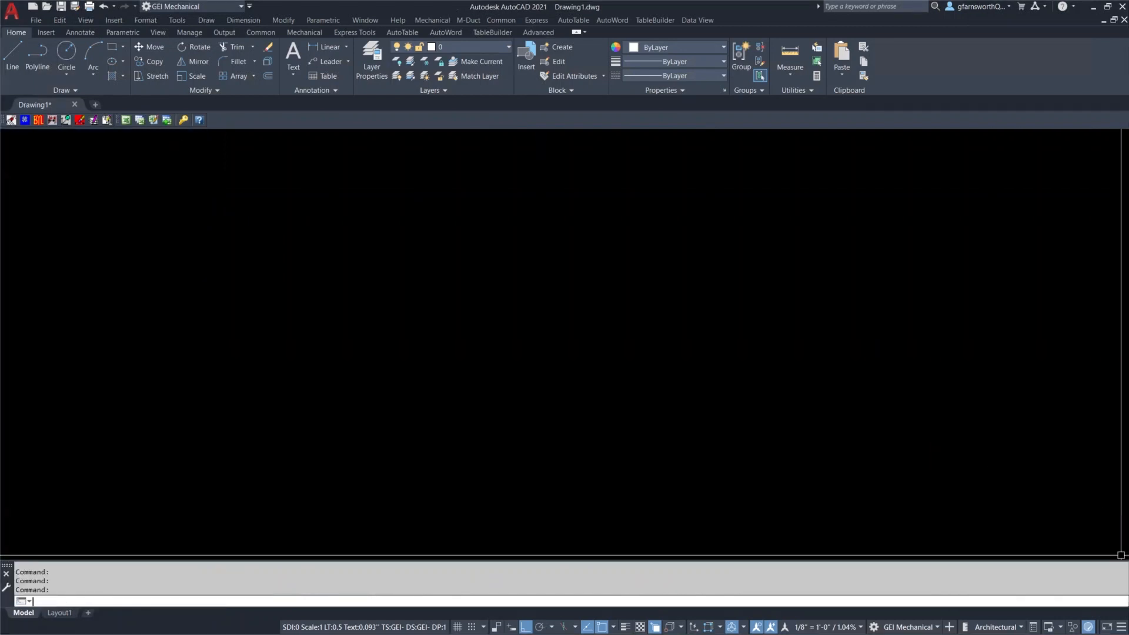
type("SHEETSET")
key("Return")
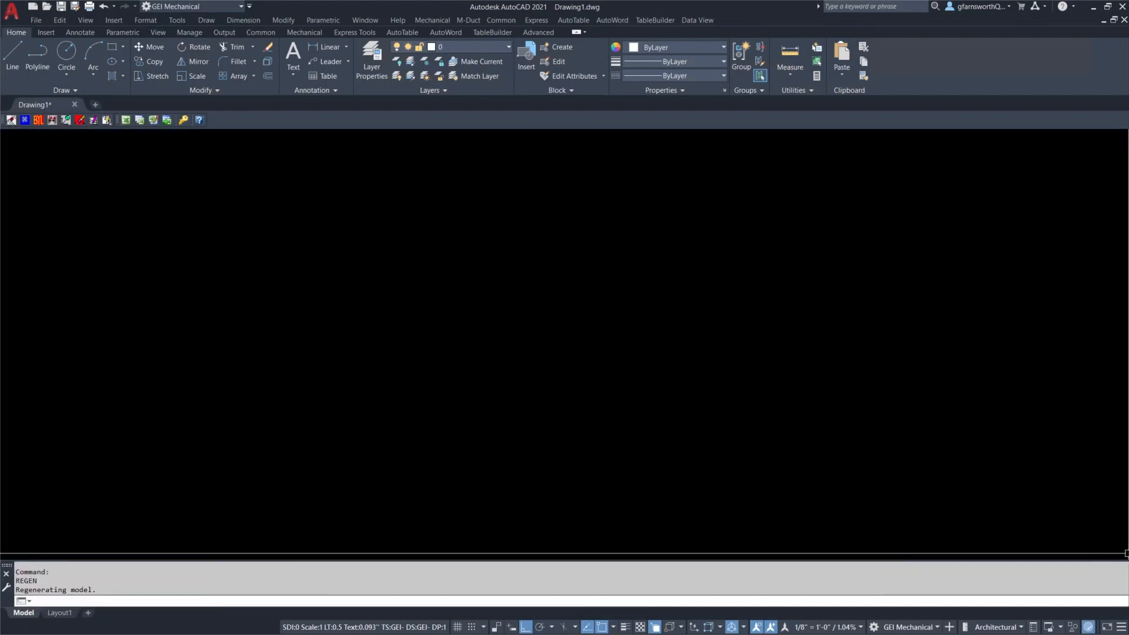
type("SS")
key("Return")
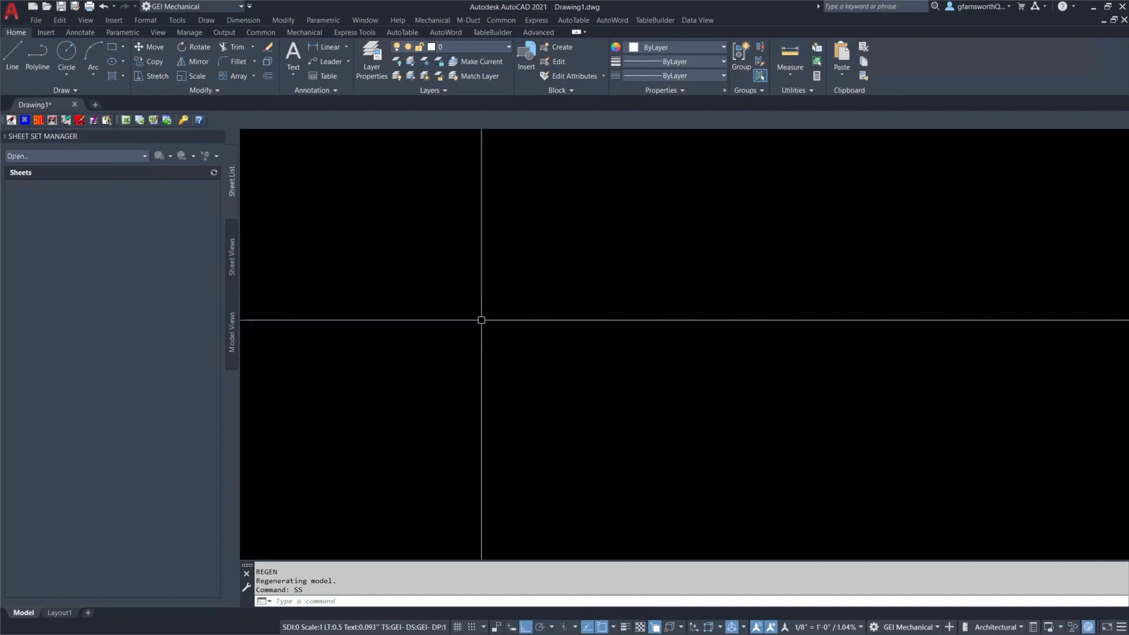
- Open the sheet set 22901-AutoCAD Training.dst from the project's CAD Sheets folder through the Sheet Set Manager
left_click(145, 157)
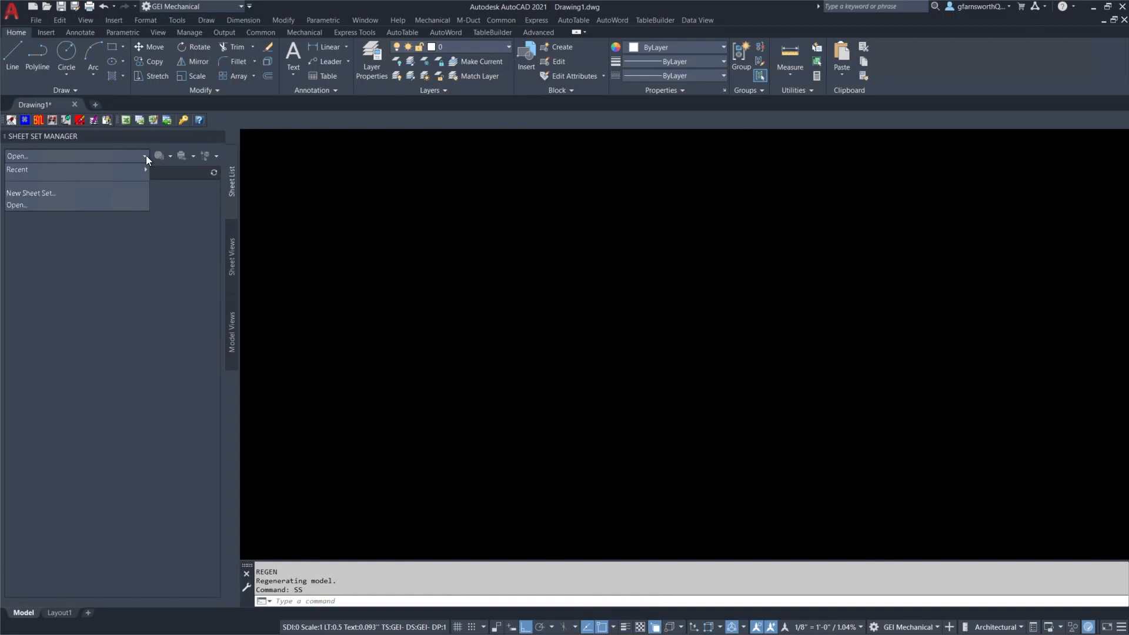
left_click(120, 202)
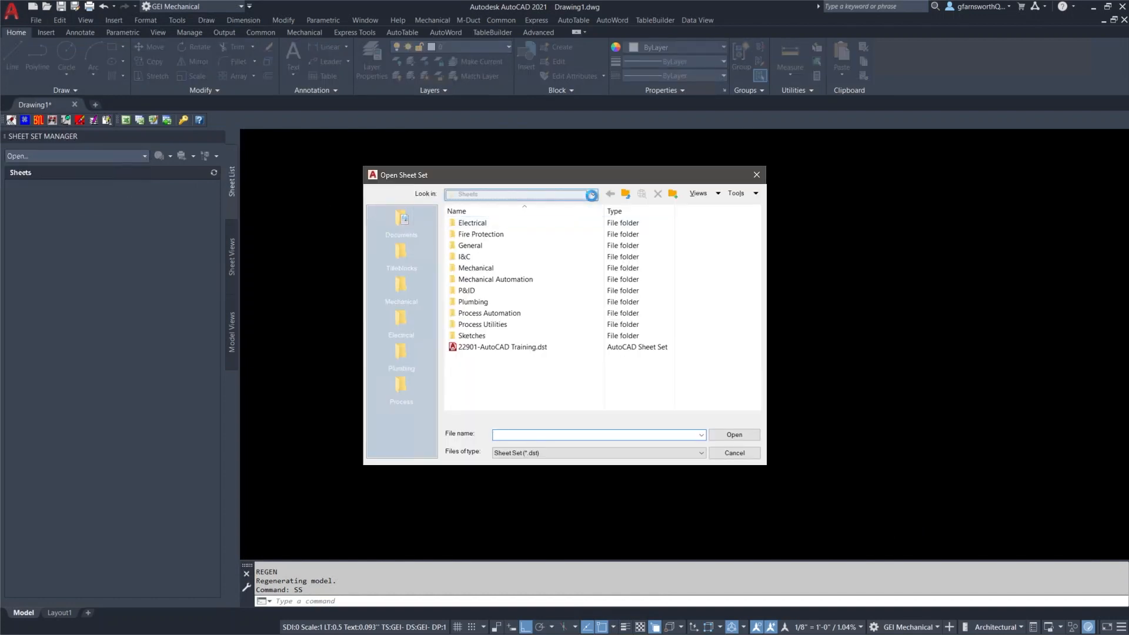
left_click(523, 194)
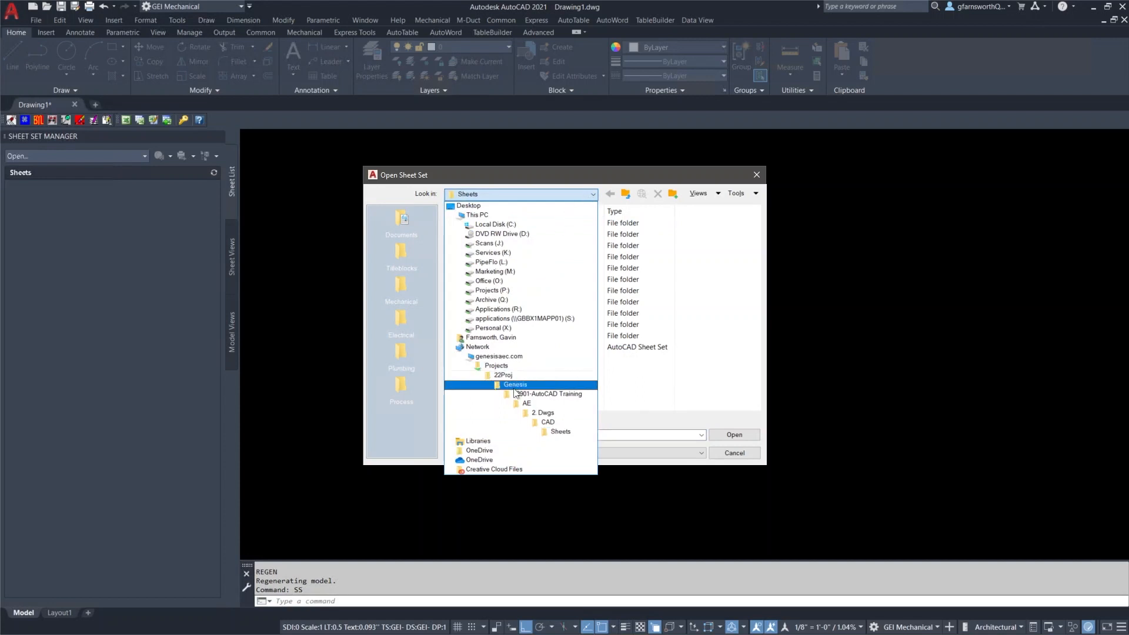
left_click(558, 432)
left_click(518, 350)
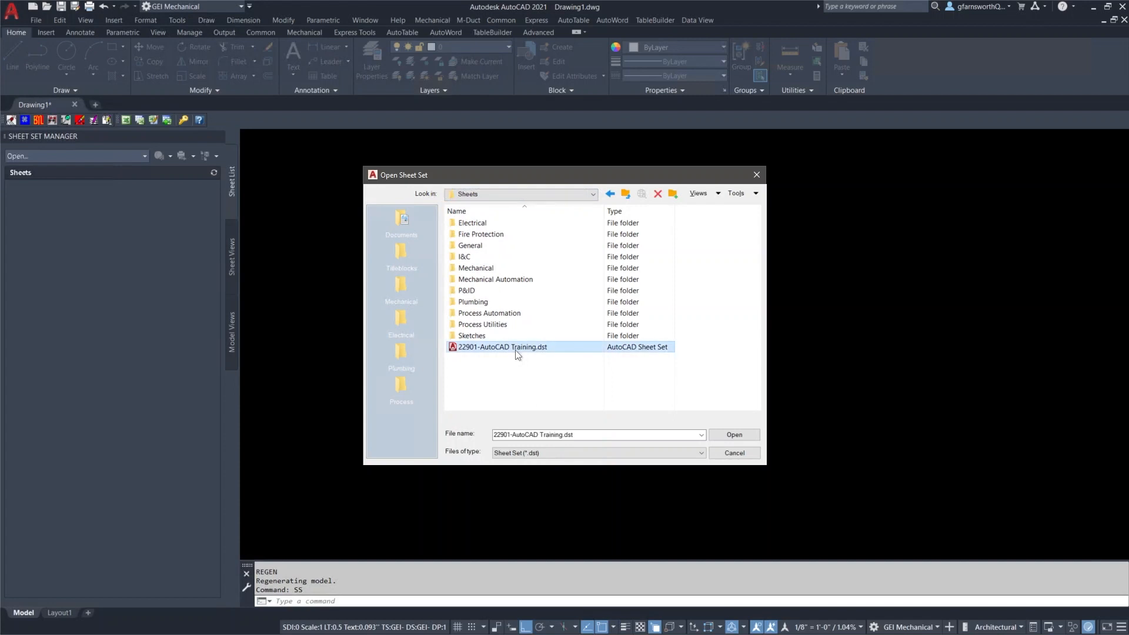
double_click(526, 348)
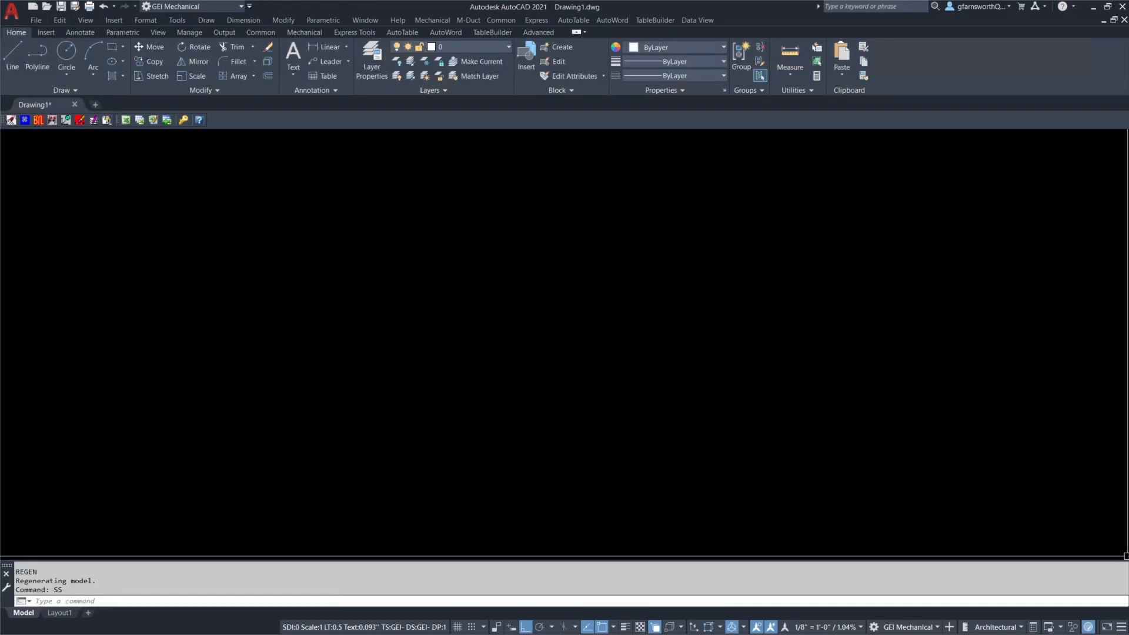
- Run the SSO command, find project number 22901 and open its AutoCAD Training sheet set
type("SSO")
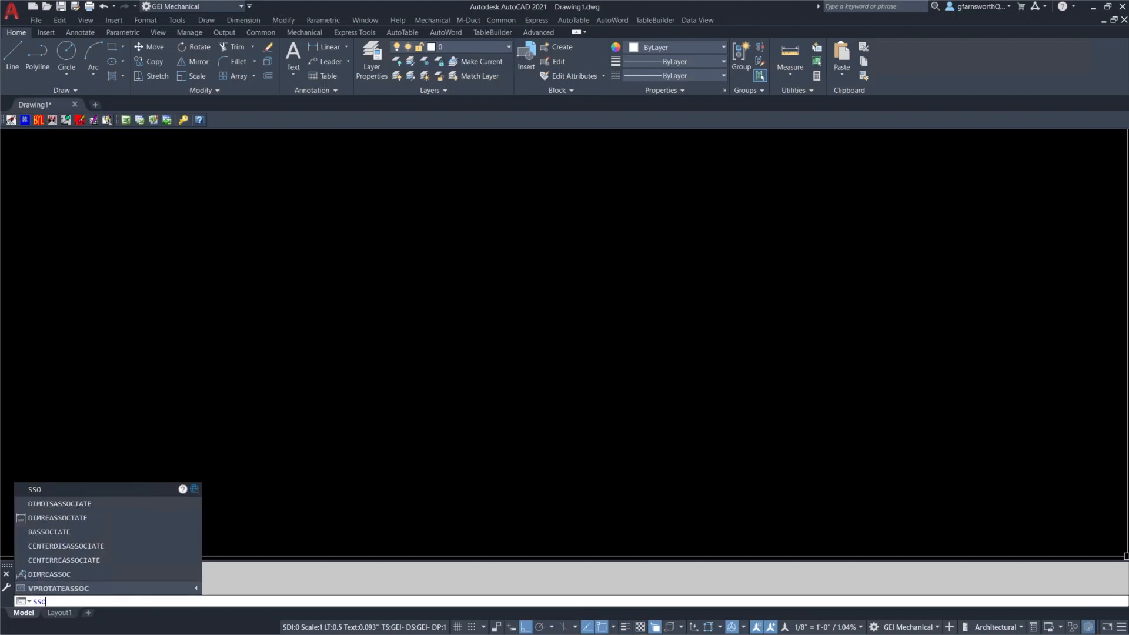
key("Return")
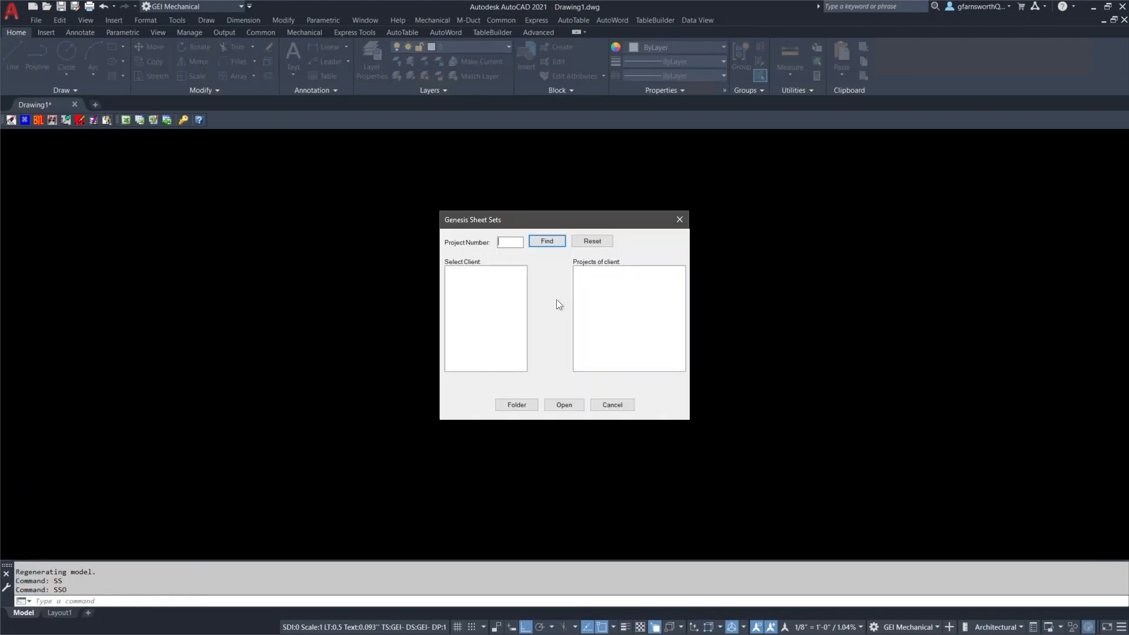
type("22901")
left_click(544, 241)
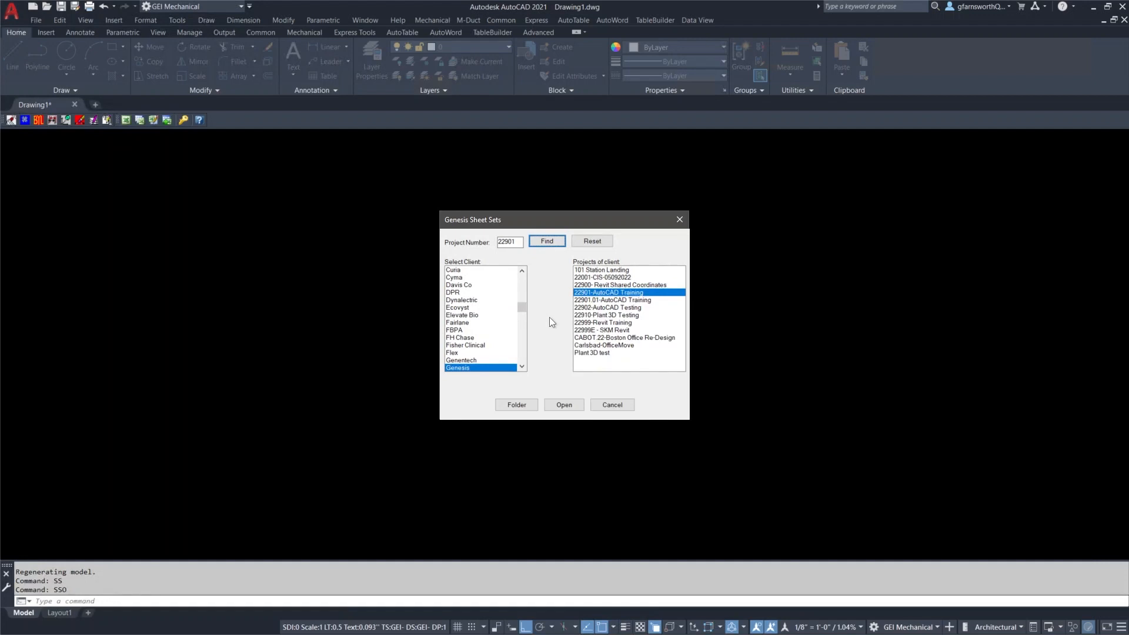
left_click(566, 403)
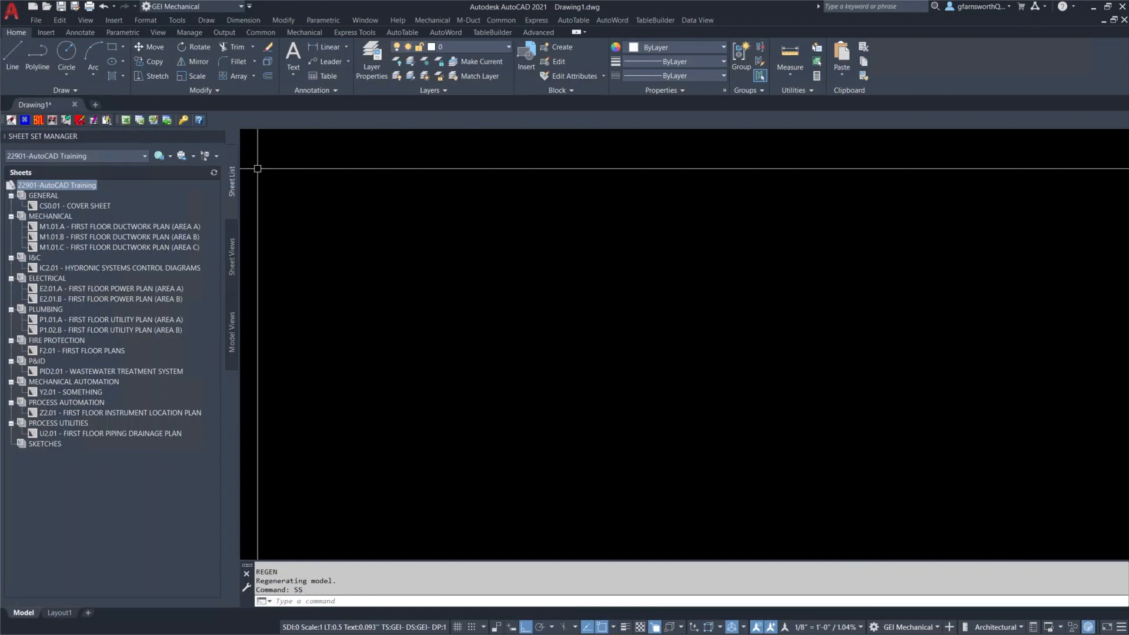
- Open the recent sheet sets 22331-GCT Project and 22444-Mendel Science Center HVAC Upgrades
left_click(144, 156)
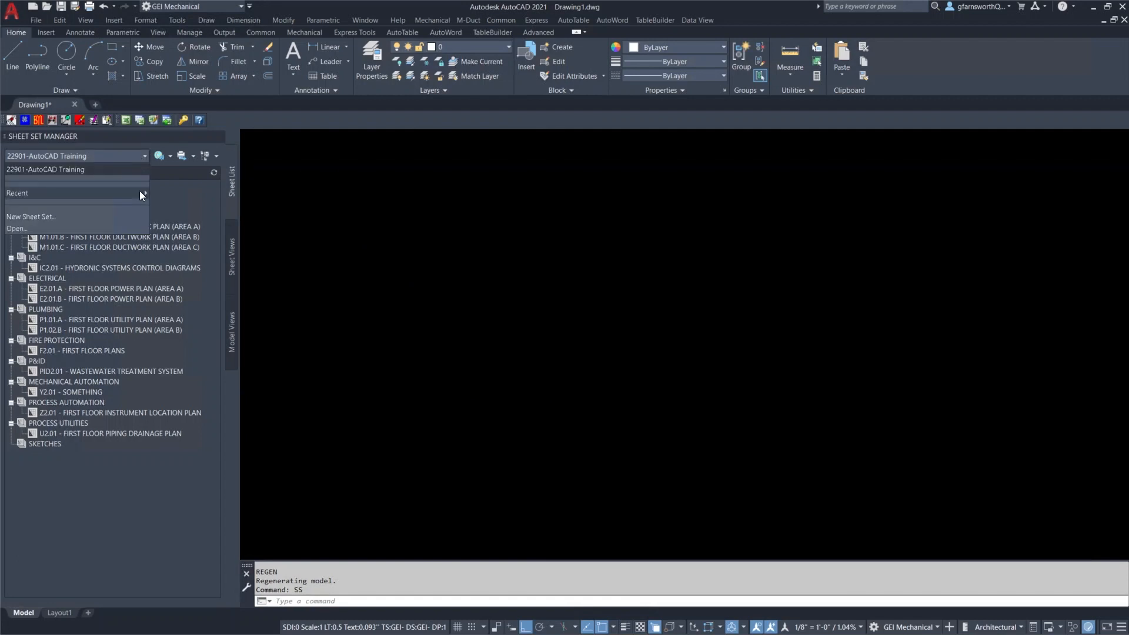
mouse_move(140, 191)
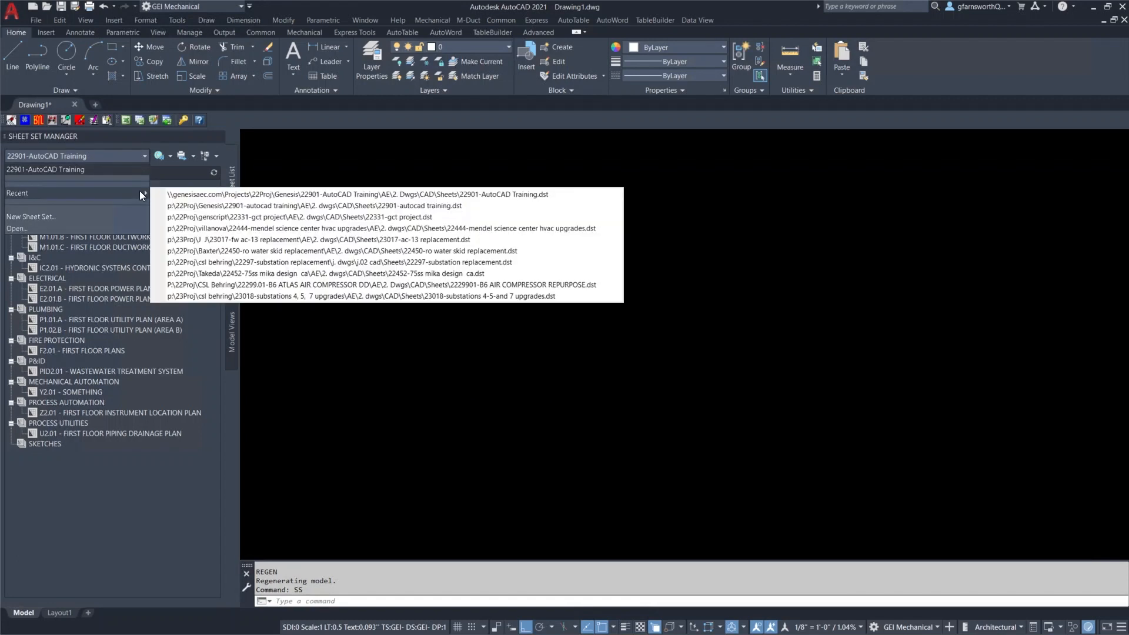
left_click(225, 217)
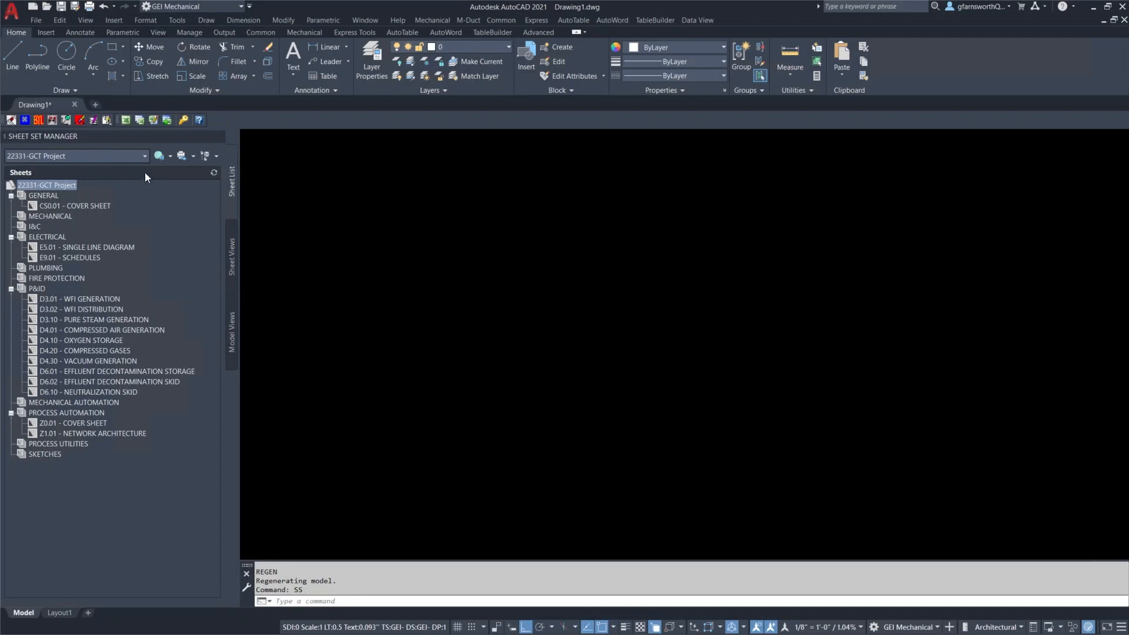
left_click(140, 156)
mouse_move(133, 204)
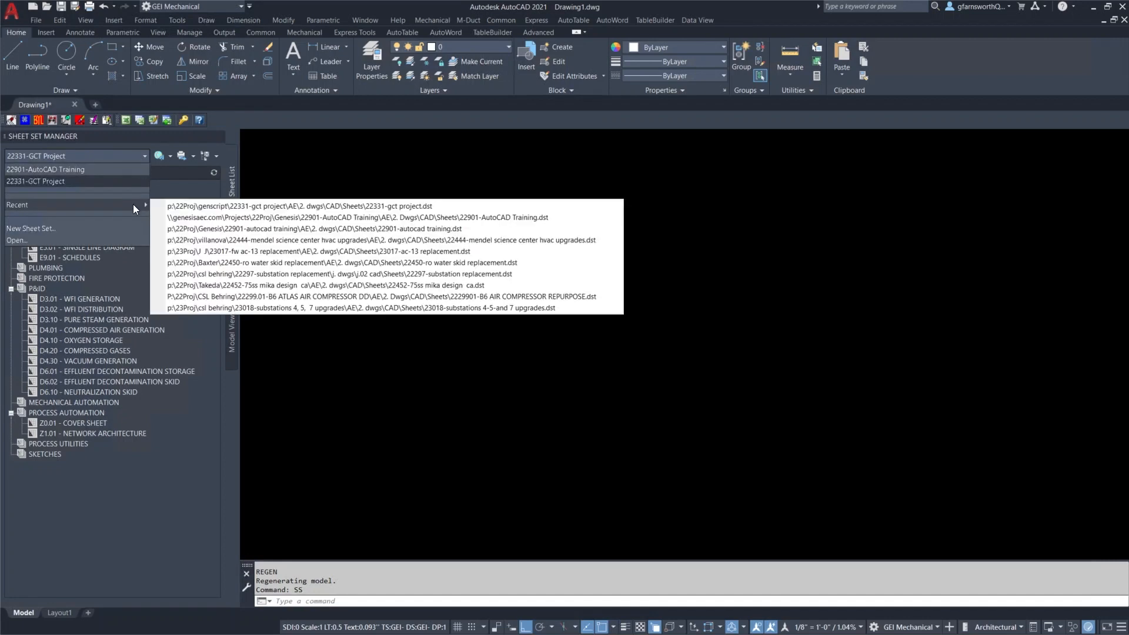
left_click(218, 240)
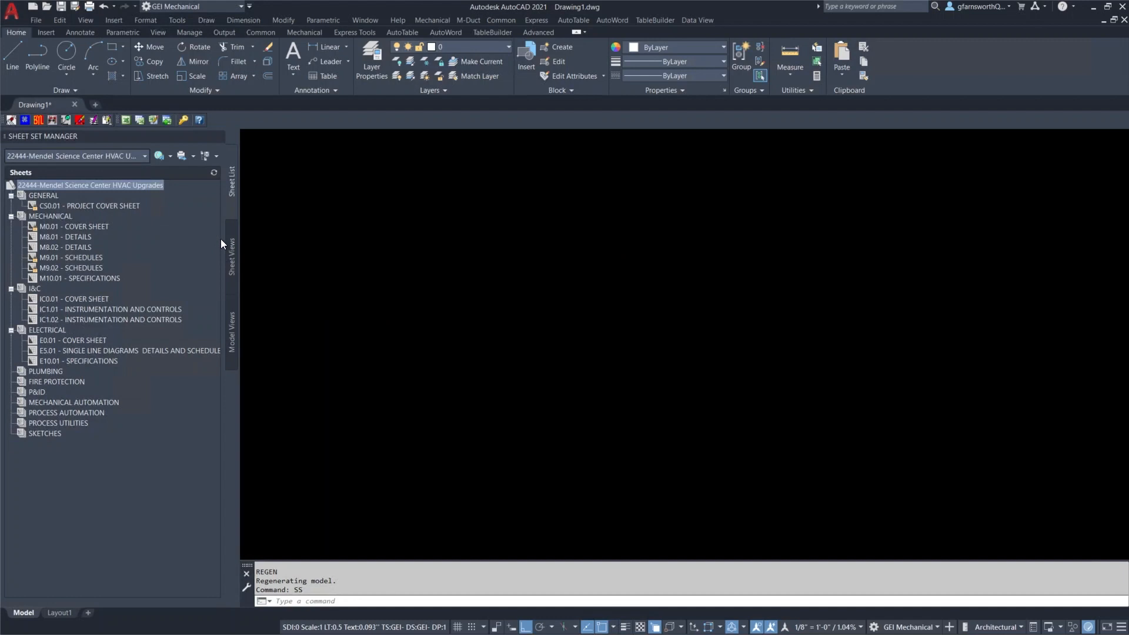
- Switch the Sheet Set Manager back to the already open 22901-AutoCAD Training sheet set
left_click(143, 156)
left_click(109, 167)
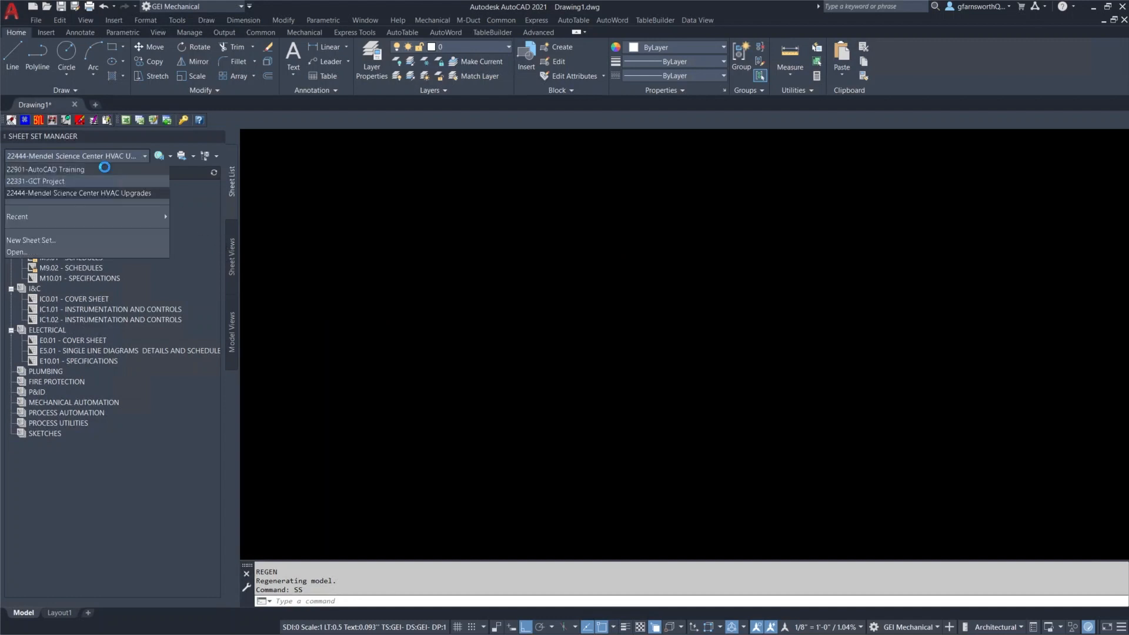
left_click(126, 156)
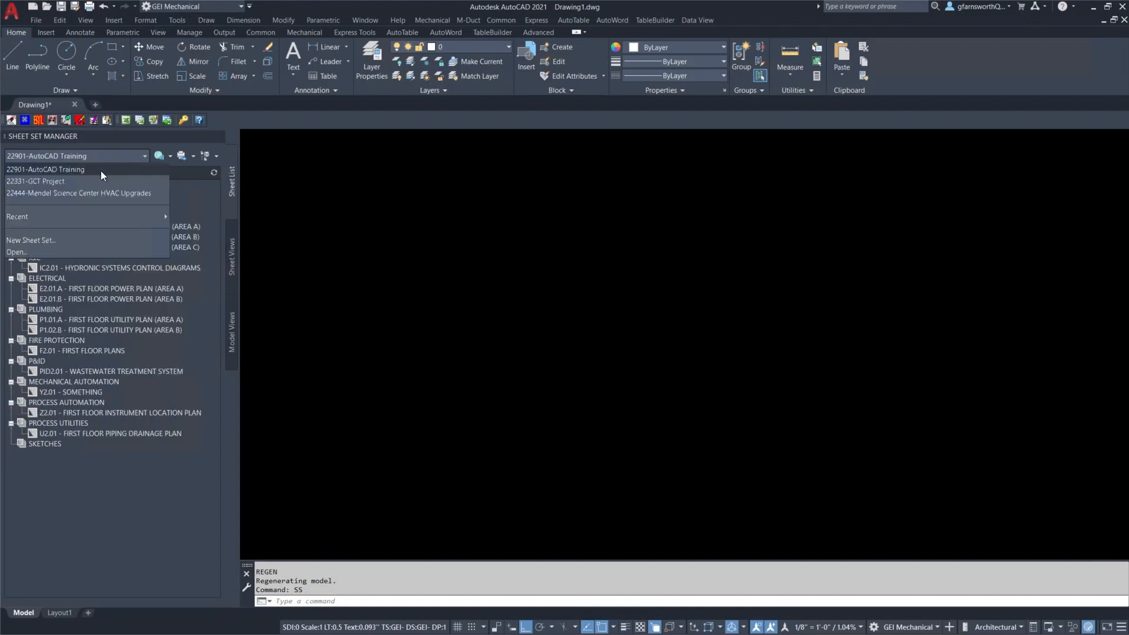
left_click(101, 170)
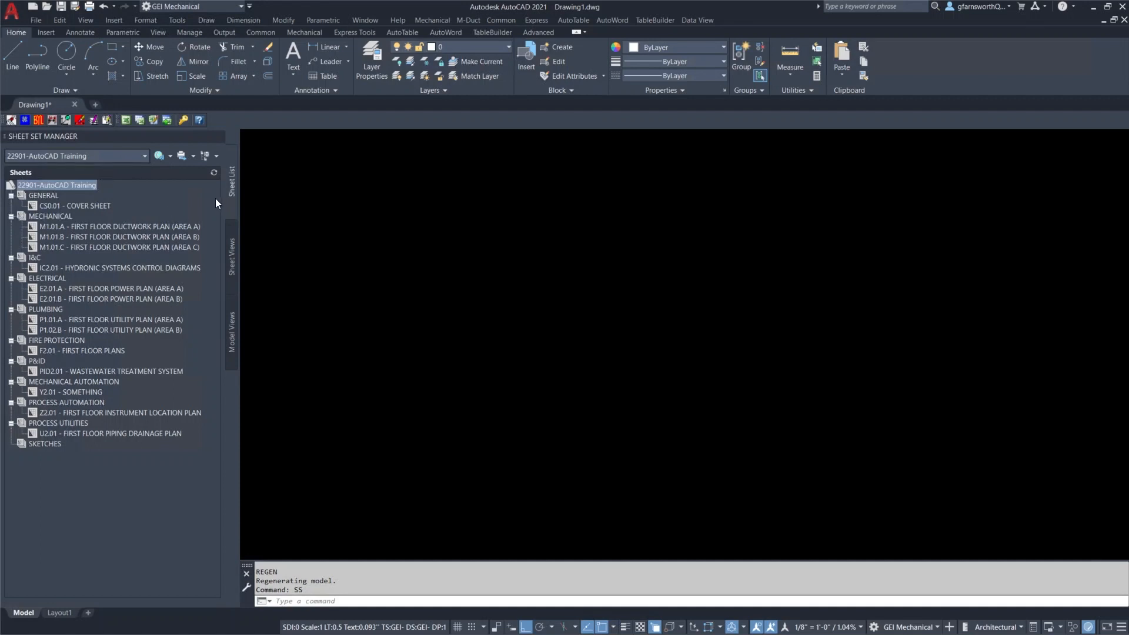
- Close the 22901-AutoCAD Training sheet set and the Sheet Set Manager
right_click(89, 187)
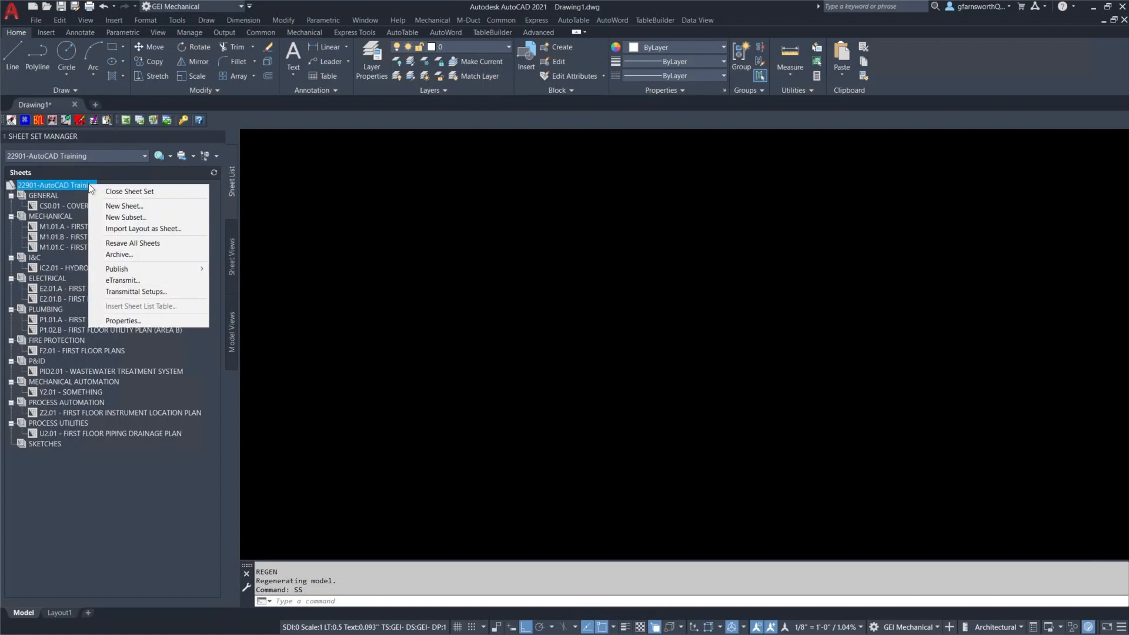
left_click(130, 192)
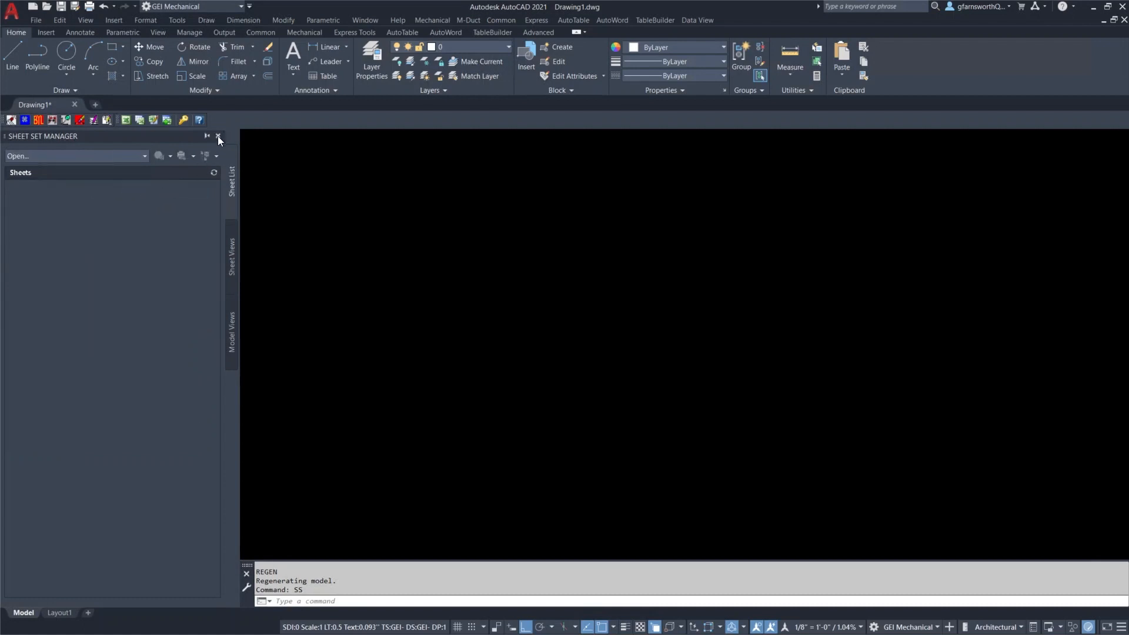
left_click(218, 135)
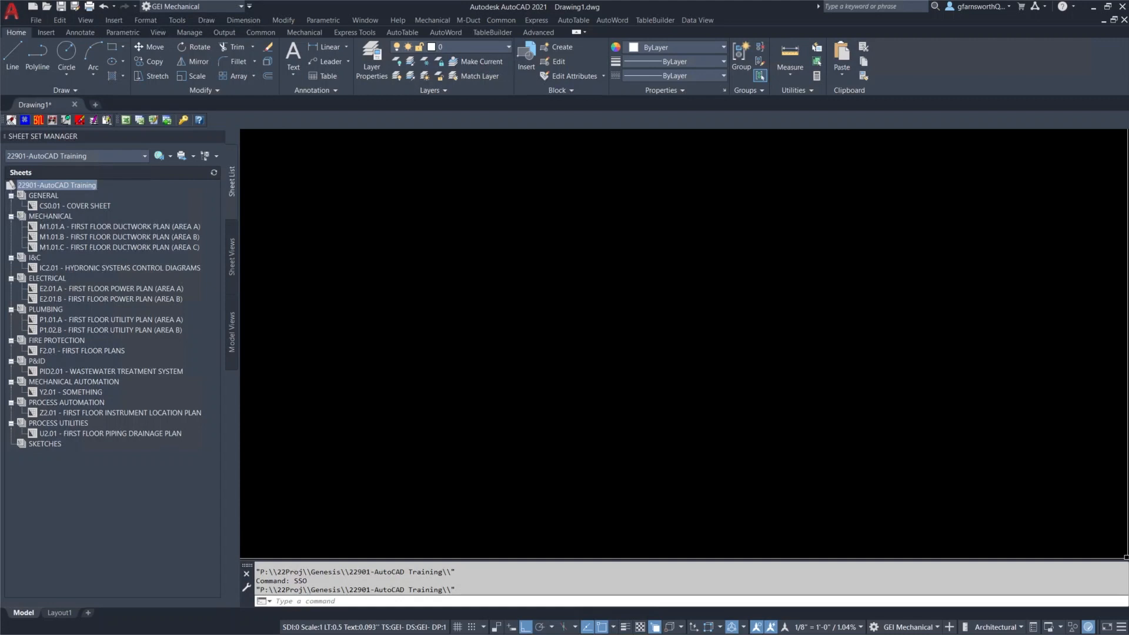
- Look over the sheet views and the model views of the 22901-AutoCAD Training sheet set
left_click(231, 259)
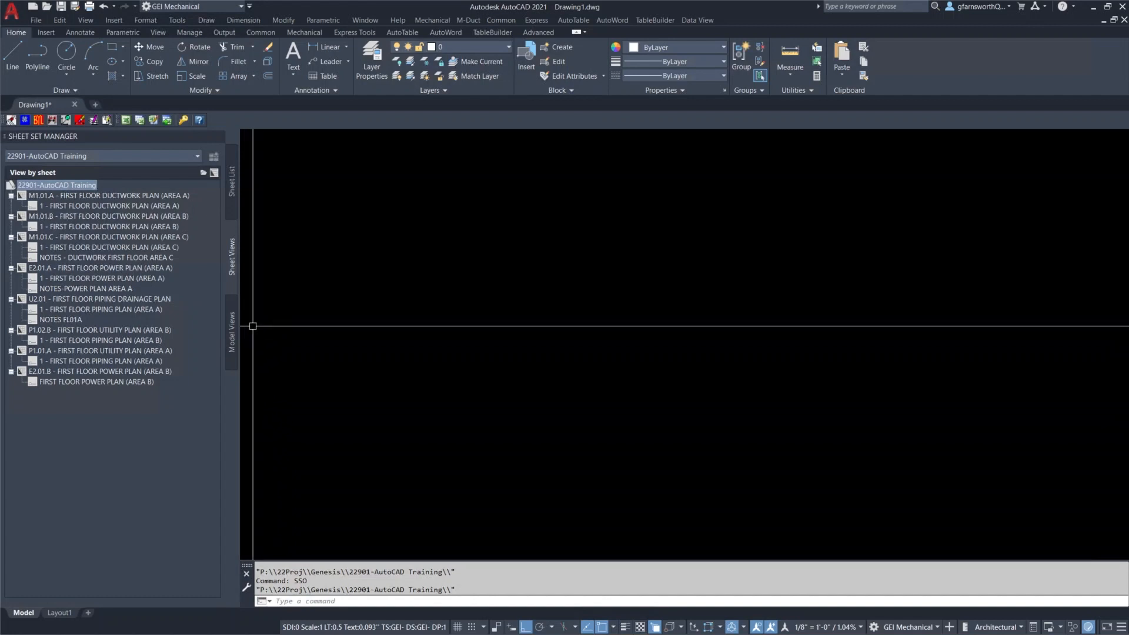
left_click(234, 342)
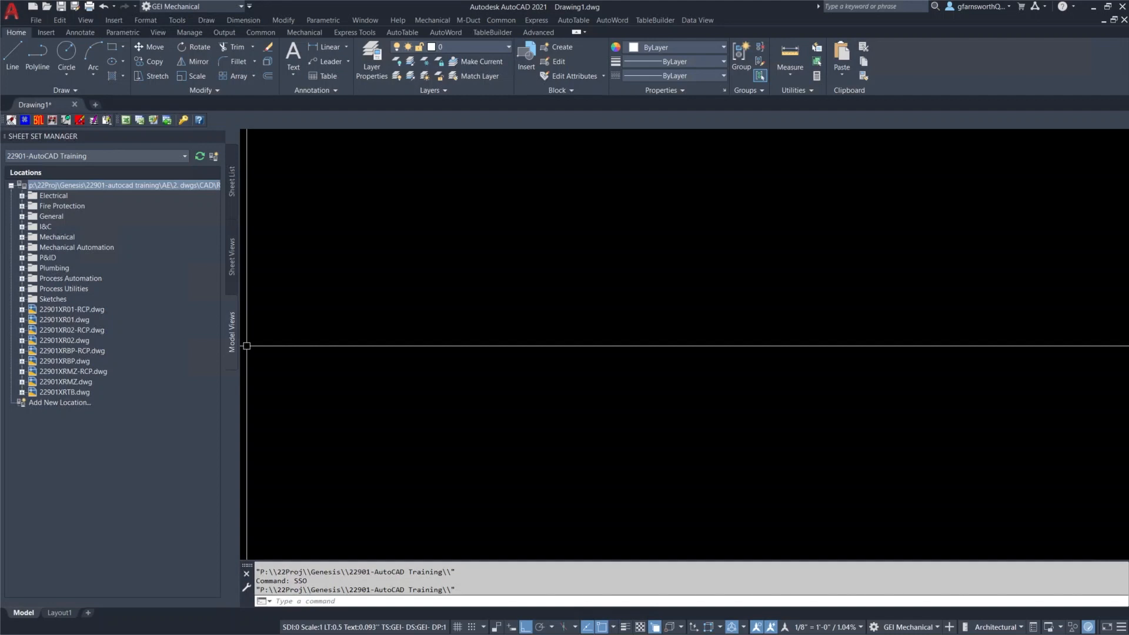
- Open the FIRST FLOOR DUCTWORK PLAN (AREA C) model view of 22901XM01-DUCT.dwg from the Mechanical resource folder
left_click(233, 174)
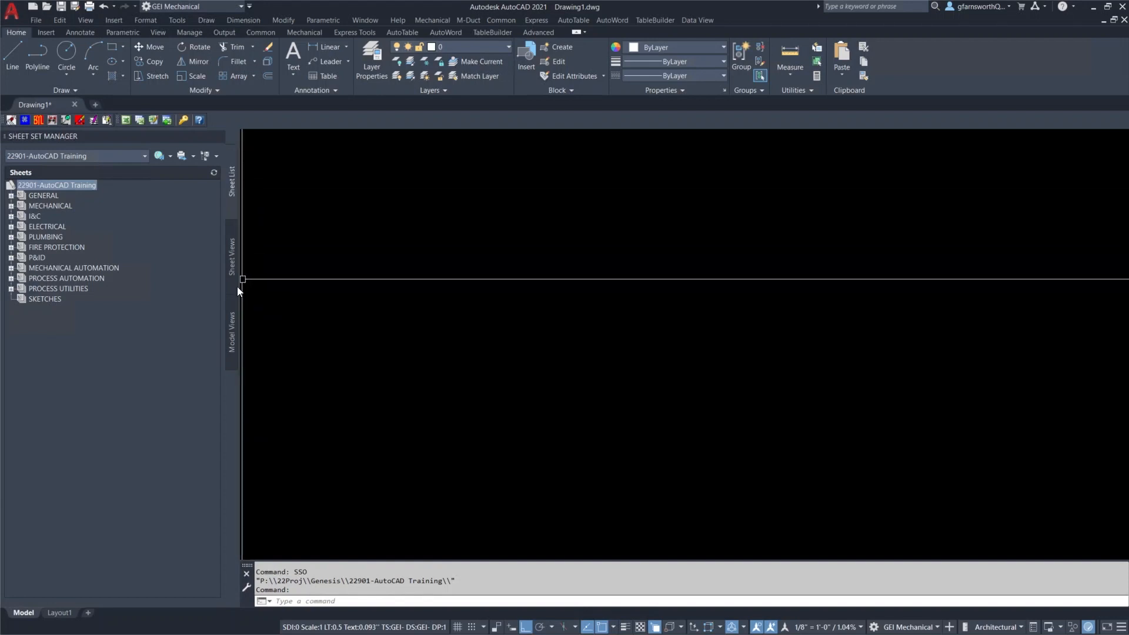
left_click(230, 322)
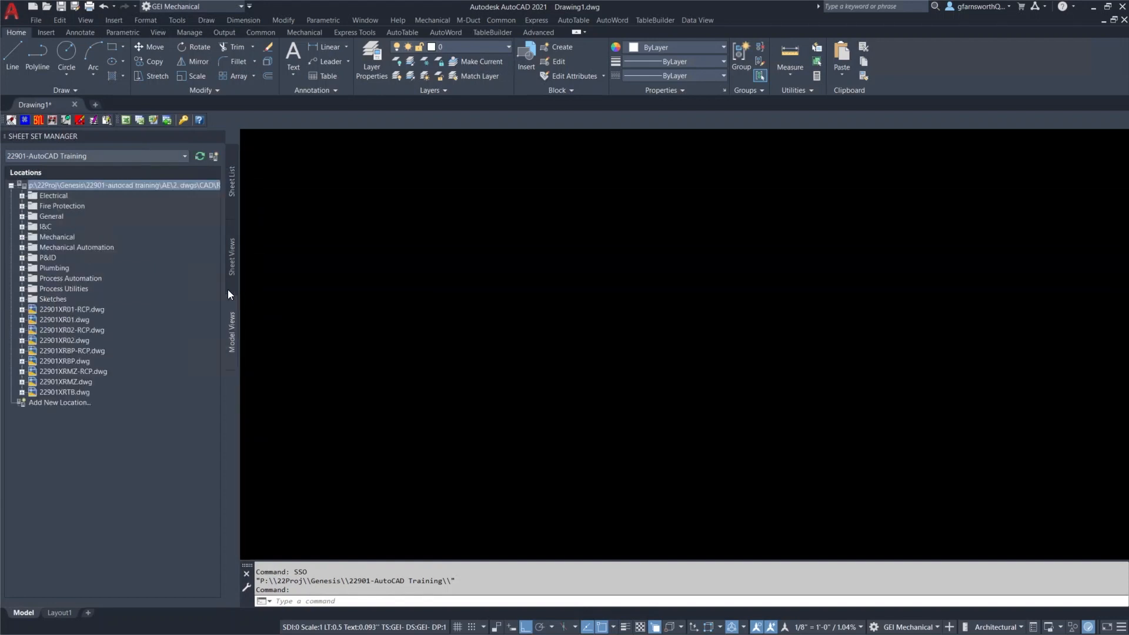
left_click(23, 236)
left_click(89, 248)
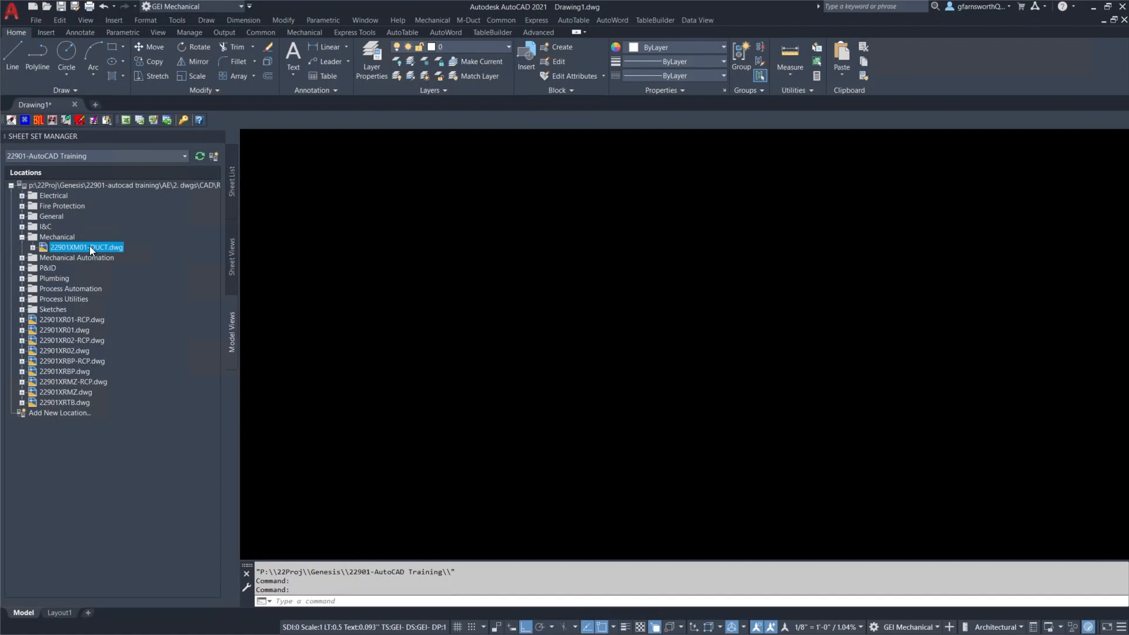
double_click(89, 248)
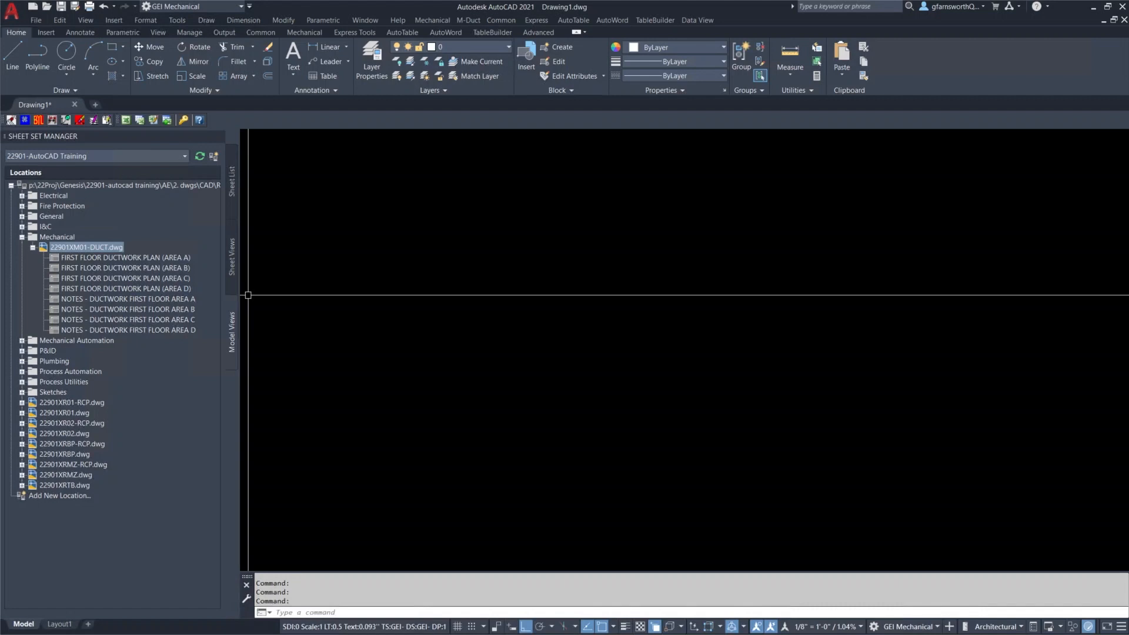
left_click(174, 281)
double_click(173, 280)
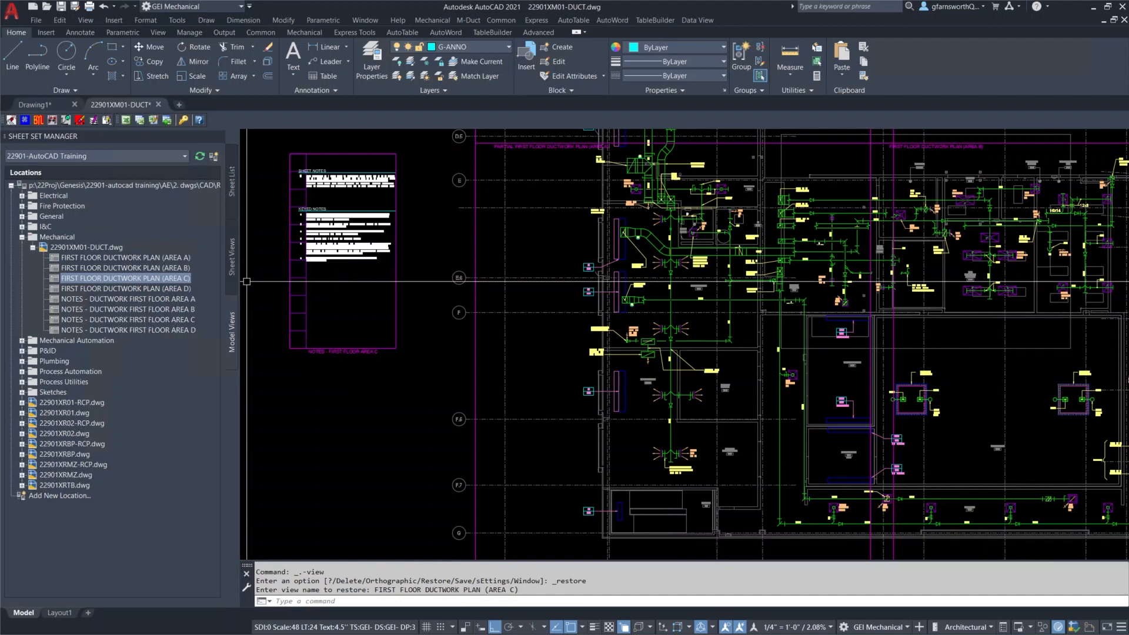
- Compare the refresh options of the sheet list and the model views, and switch to the sheet views
left_click(231, 191)
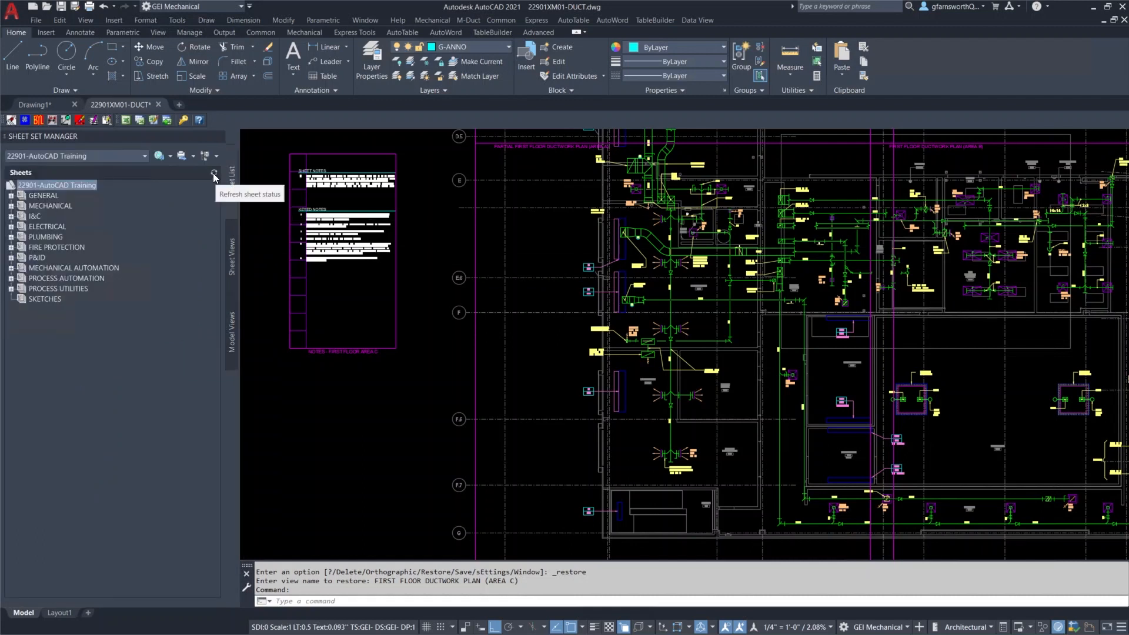
left_click(232, 331)
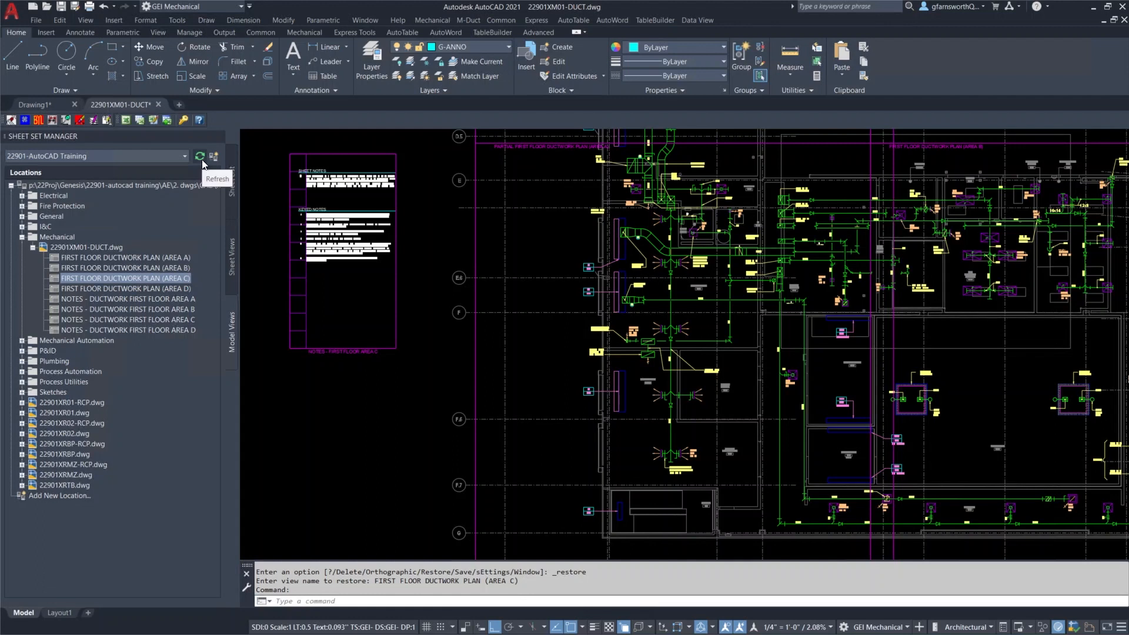
left_click(232, 257)
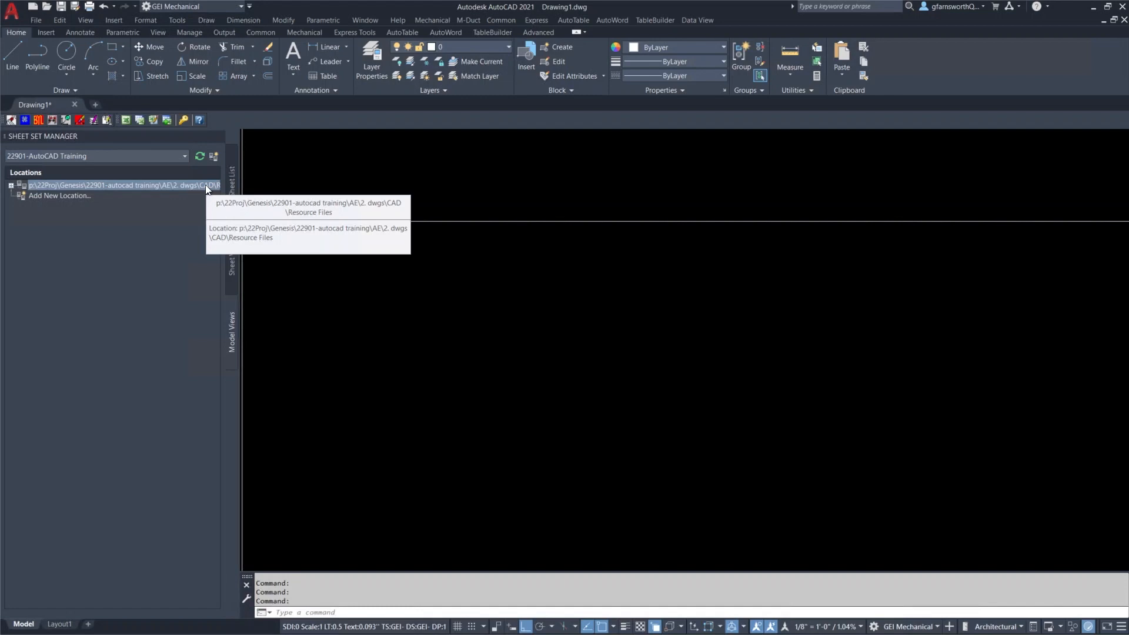
- Expand the Resource Files location and examine the named views of 22901XM01-DUCT.dwg in its Mechanical folder
left_click(11, 186)
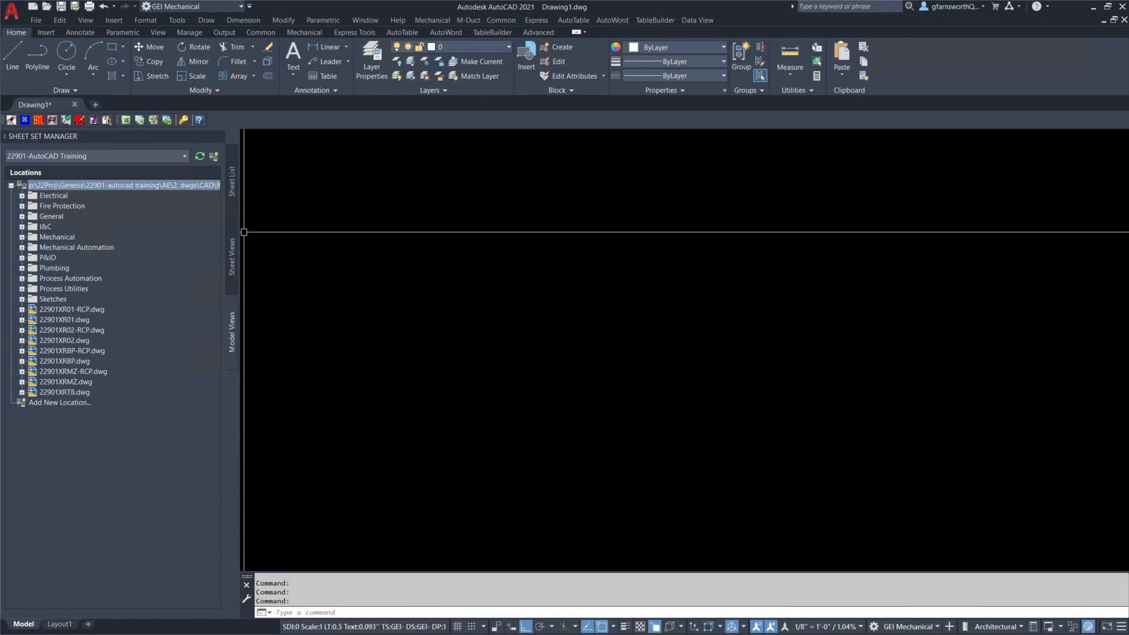
left_click(21, 237)
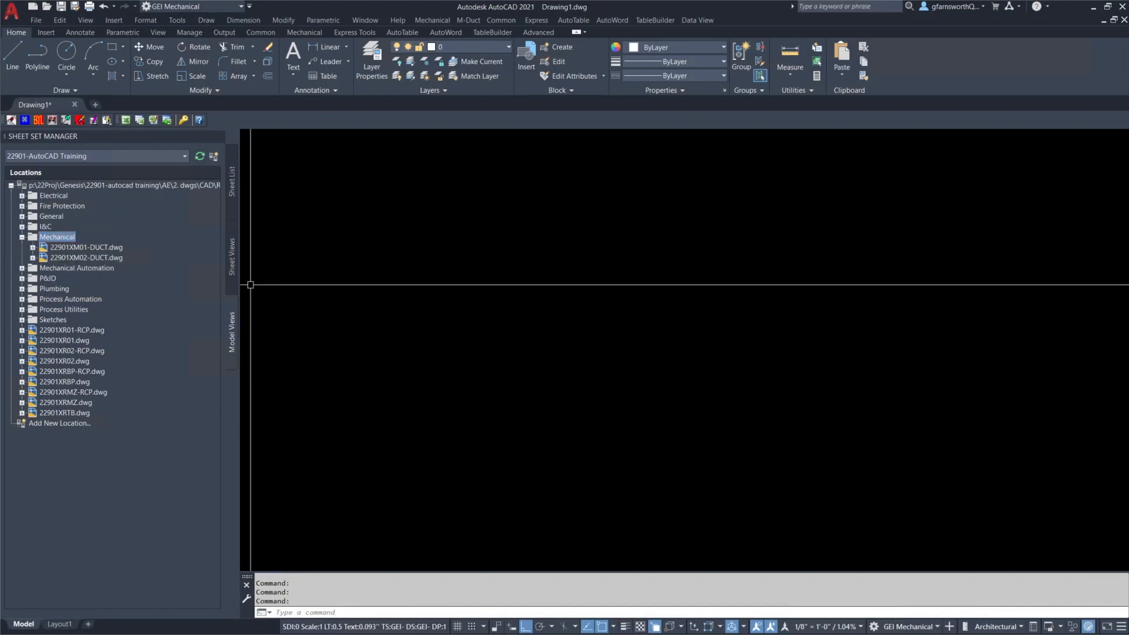
double_click(95, 248)
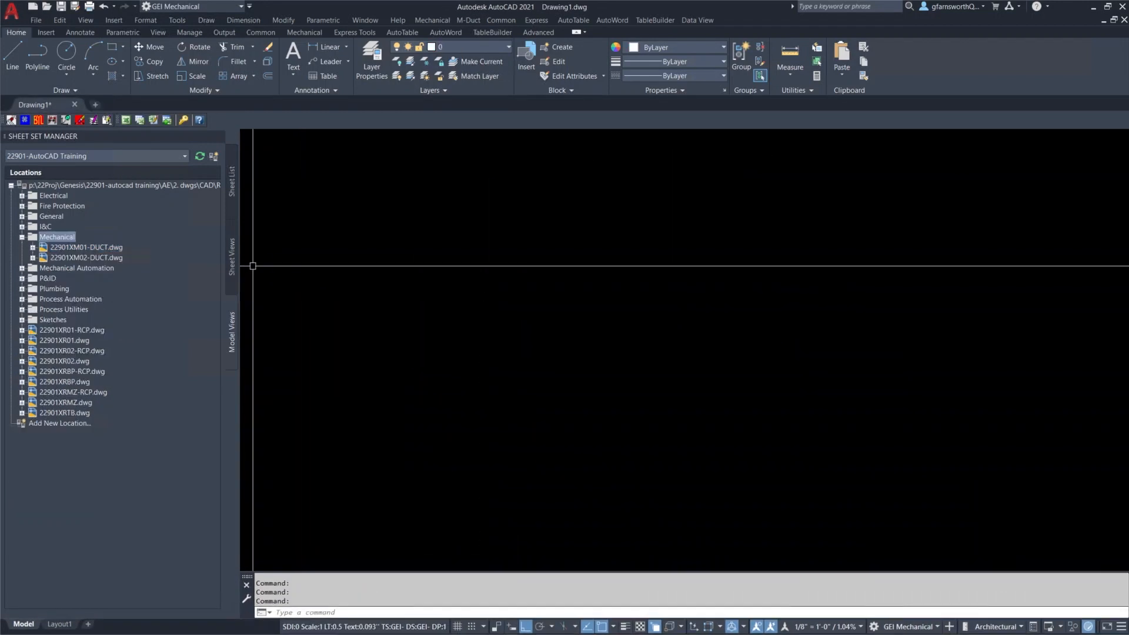
left_click(33, 248)
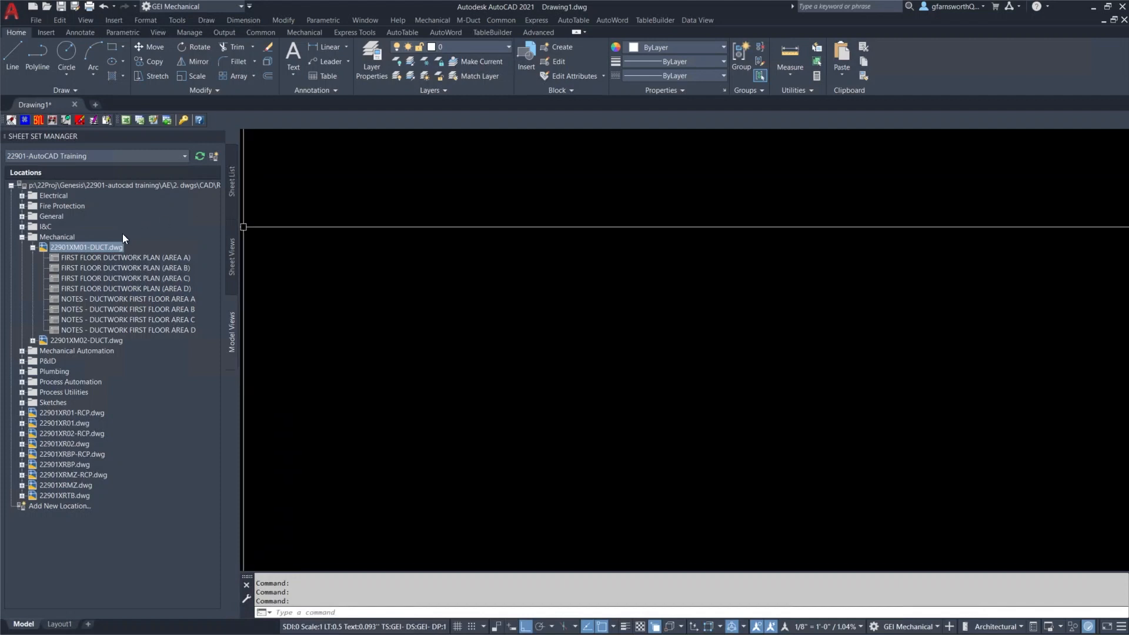
mouse_move(103, 249)
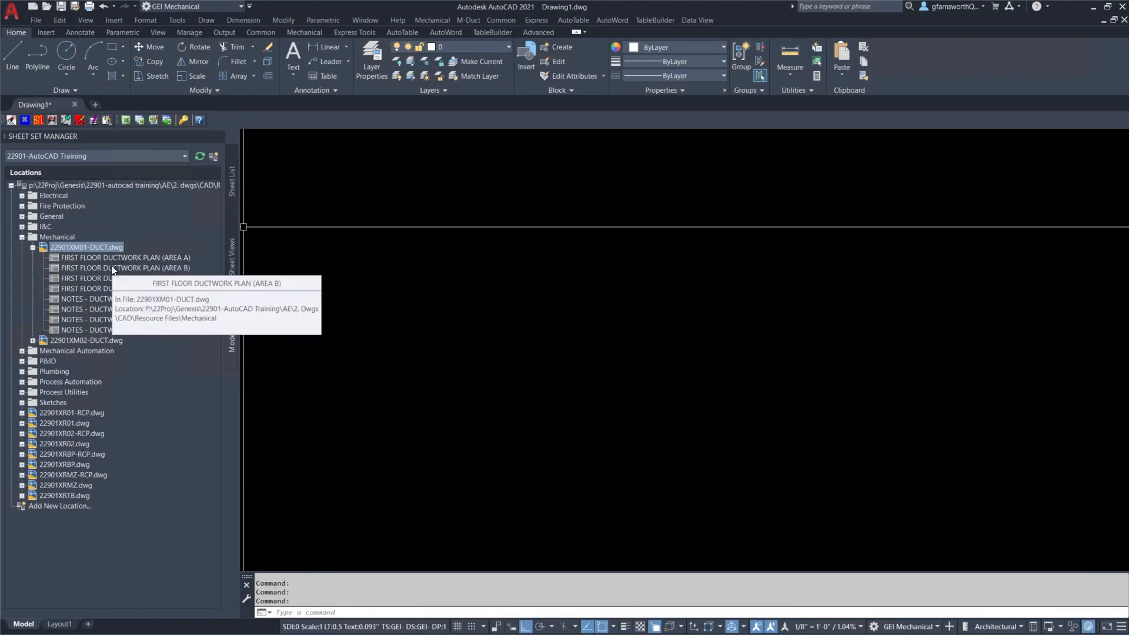
- Open sheet M1.01.A - FIRST FLOOR DUCTWORK PLAN (AREA A) from the MECHANICAL subset of the sheet list and fit it to view
left_click(232, 182)
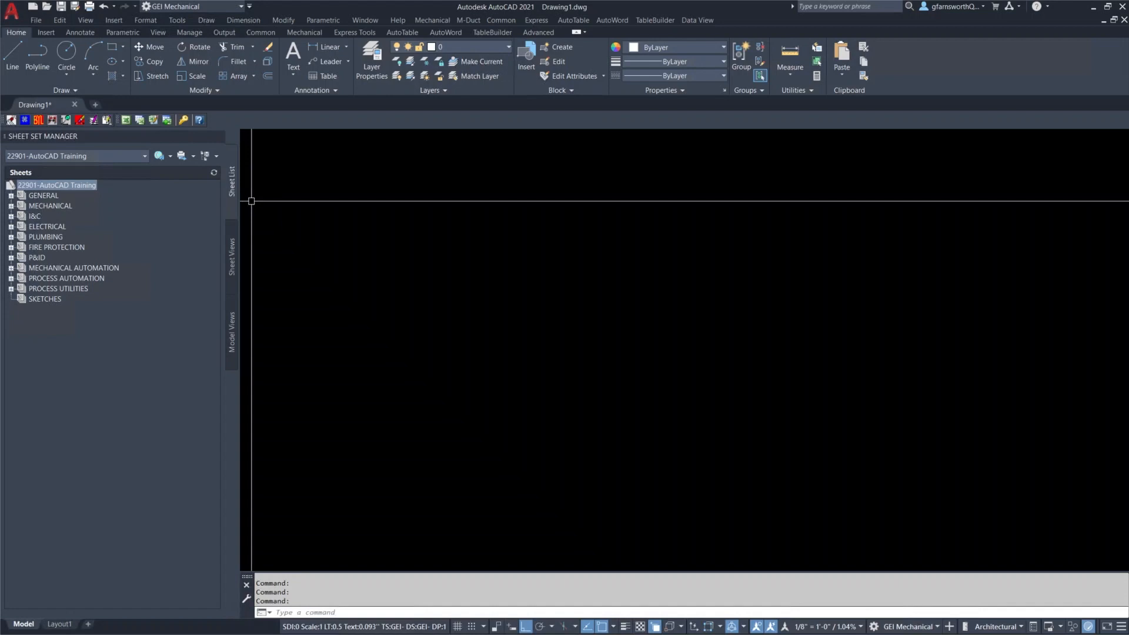
left_click(11, 207)
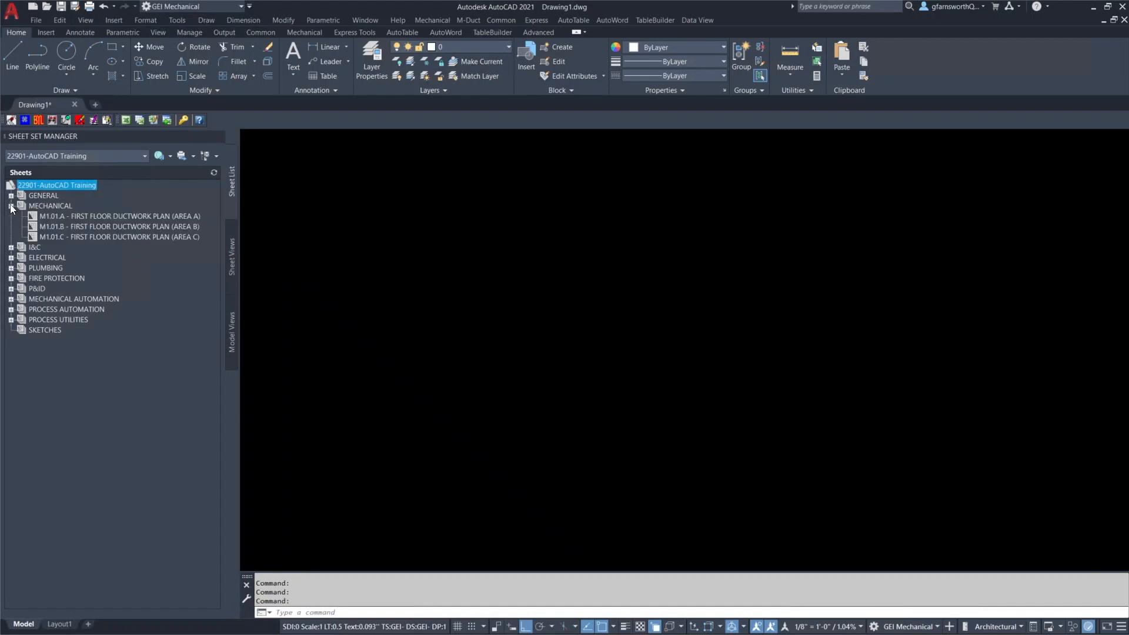
mouse_move(118, 221)
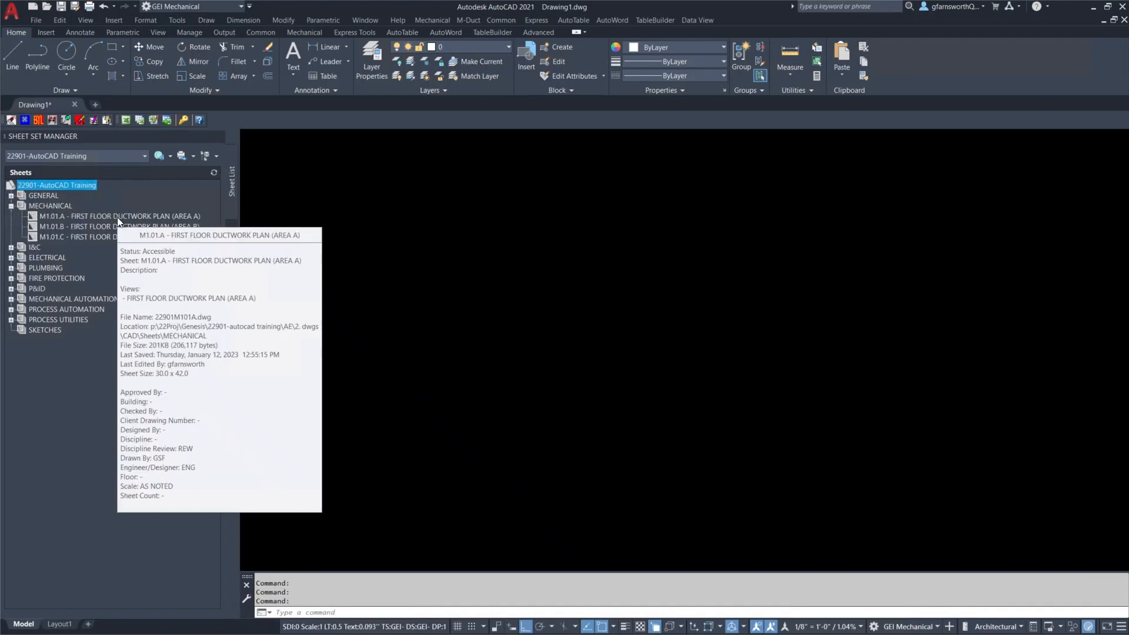
double_click(118, 217)
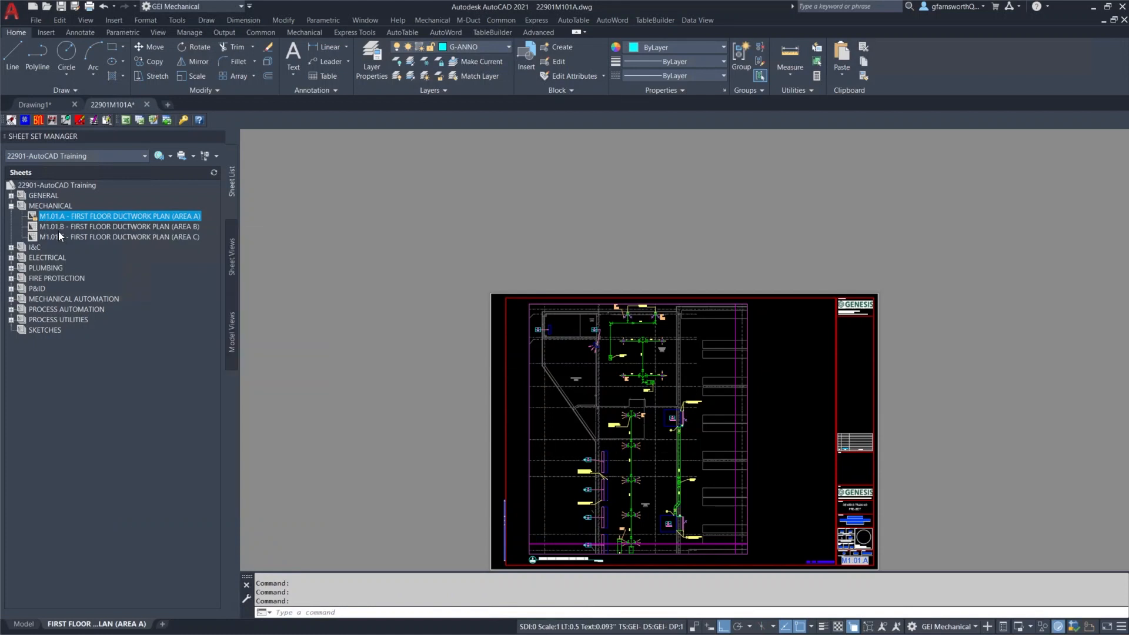
middle_click(250, 231)
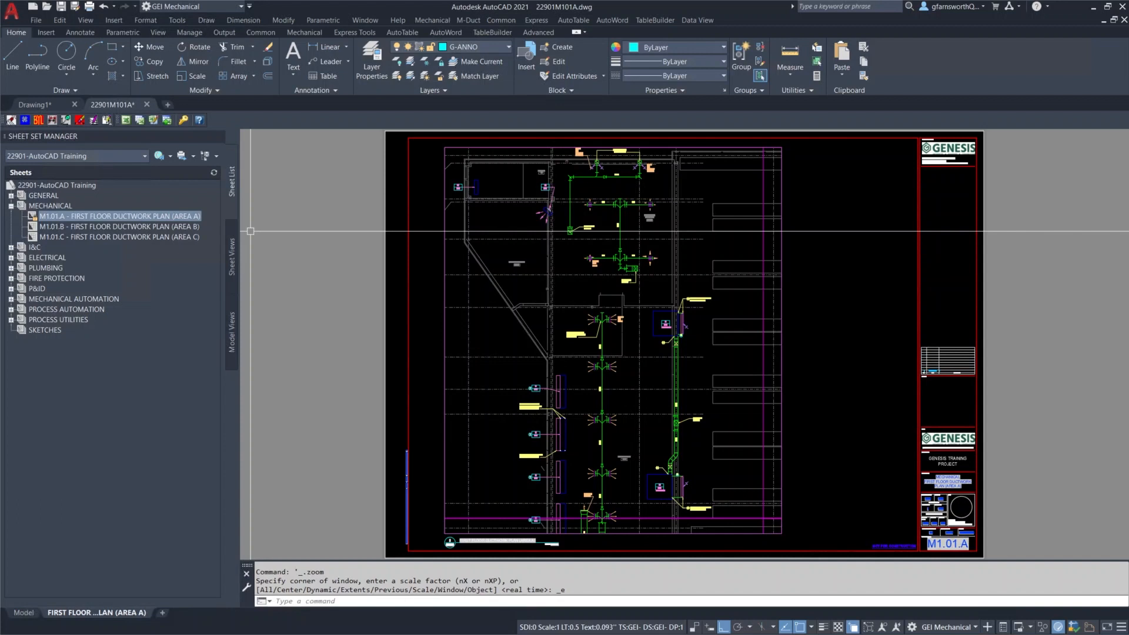
- Review the sheet set properties of 22901-AutoCAD Training, from project control to the custom properties, and close them
left_click(93, 185)
right_click(92, 187)
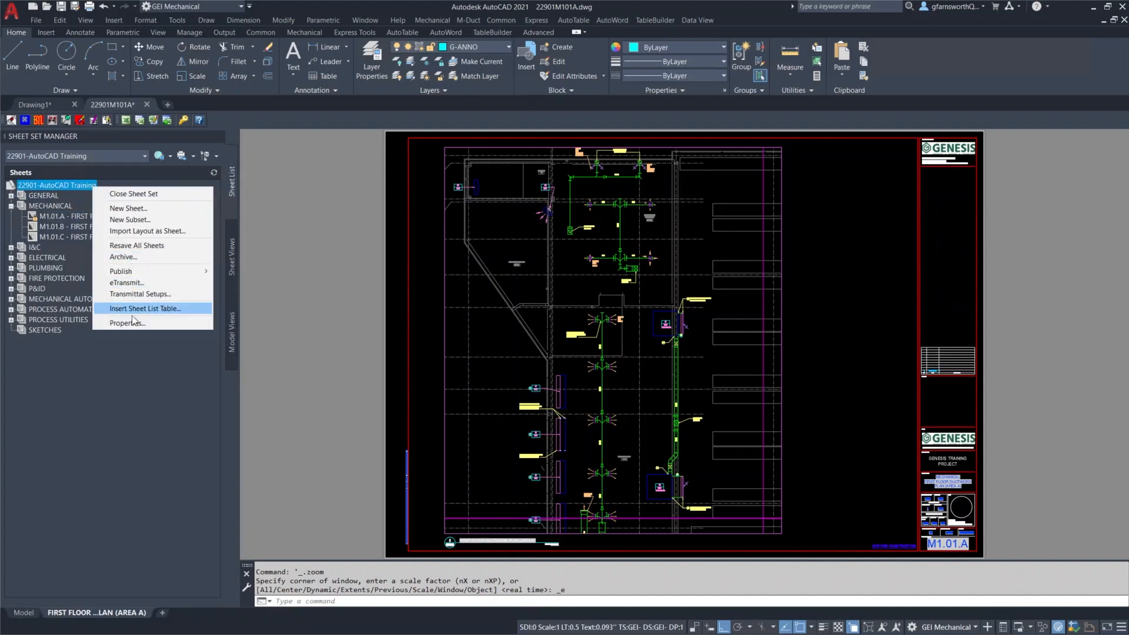
left_click(162, 323)
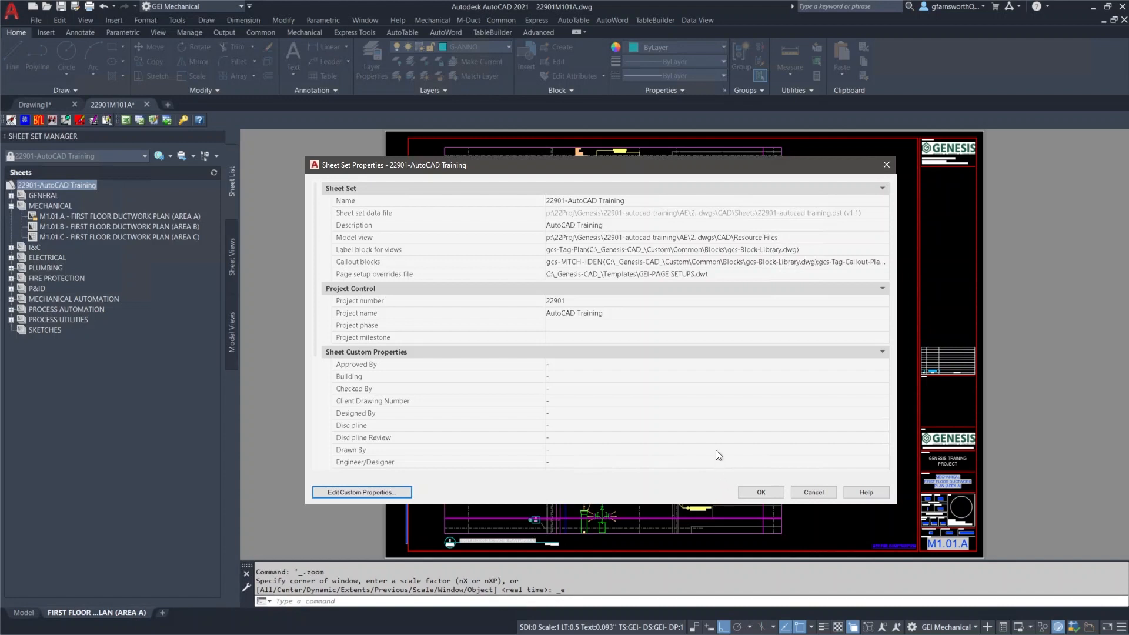
scroll(716, 450, "down", 2)
scroll(715, 450, "down", 5)
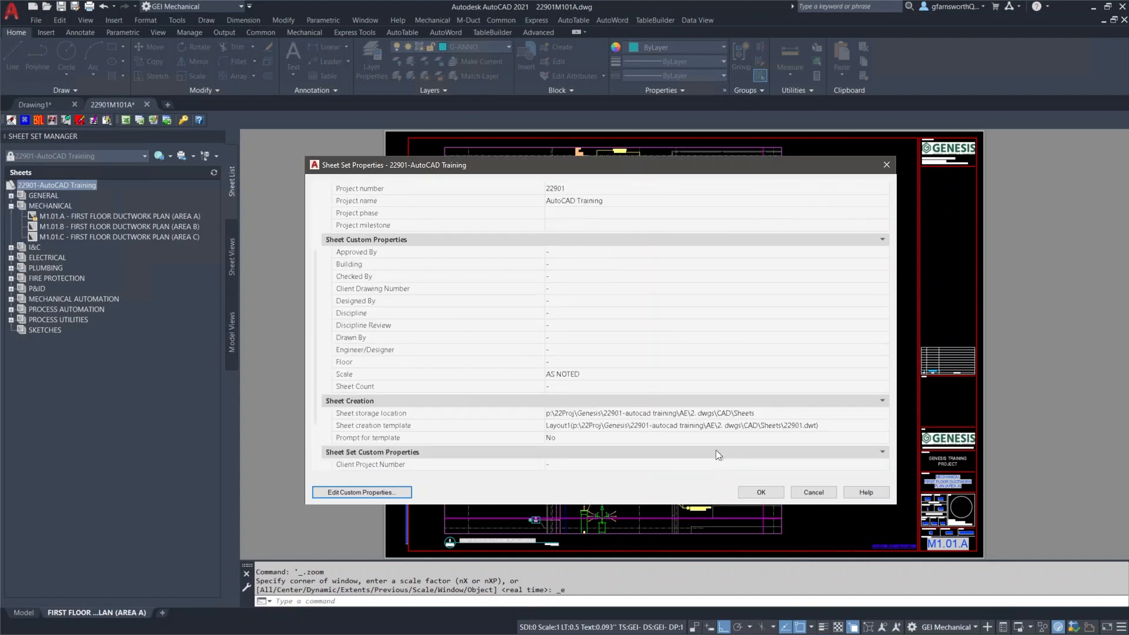
scroll(717, 454, "down", 1)
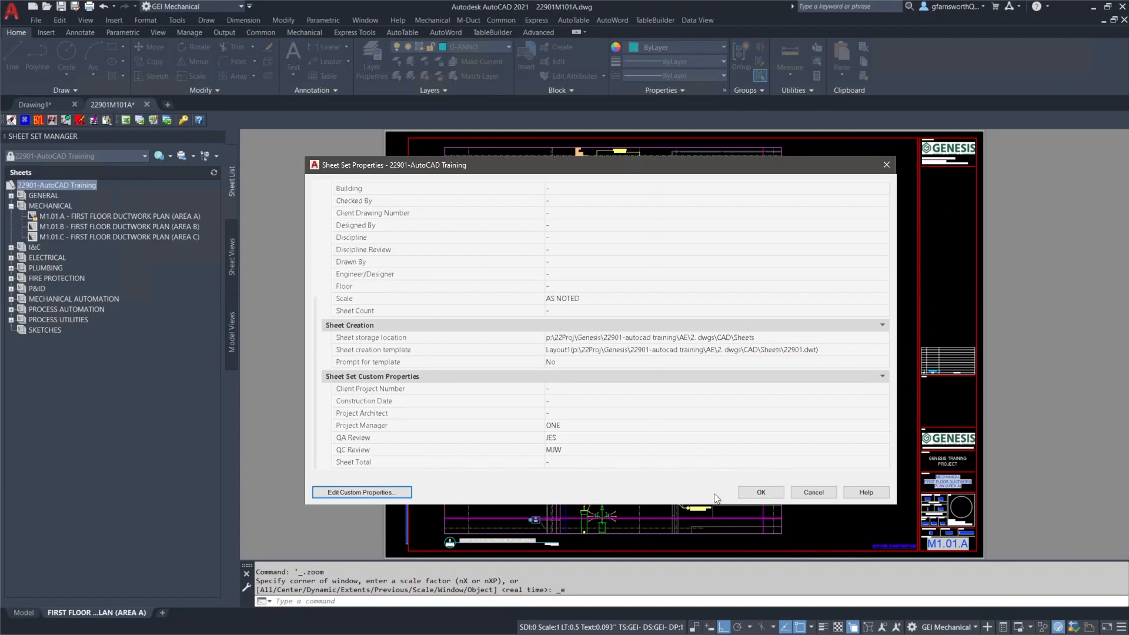
left_click(751, 497)
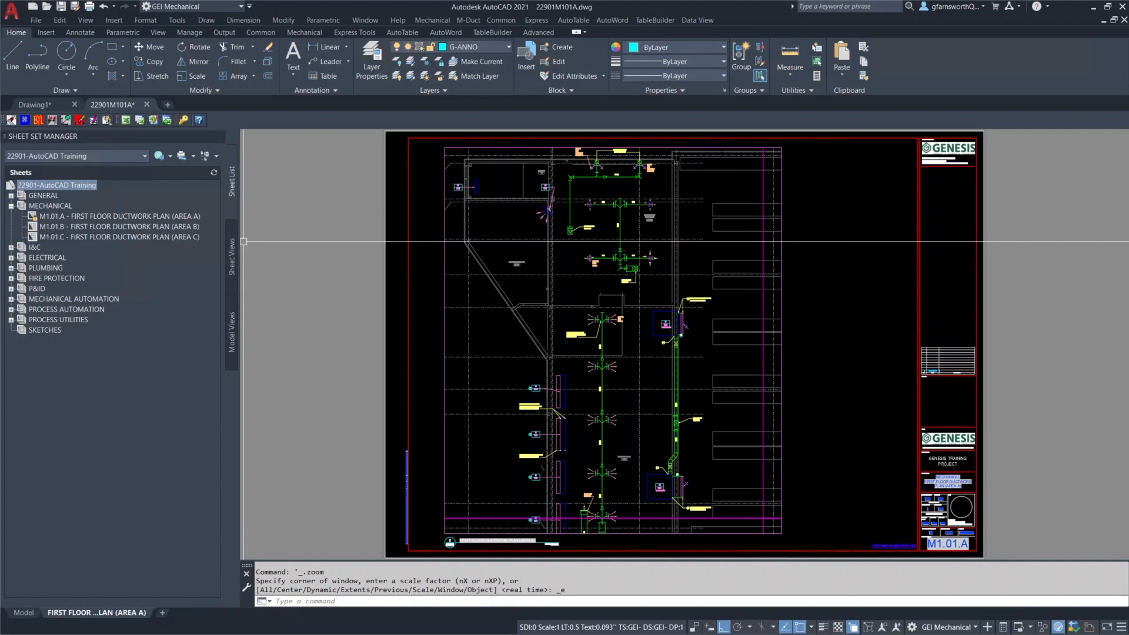
- Set the Drawn By property of sheet M1.01.A to GEN
right_click(178, 215)
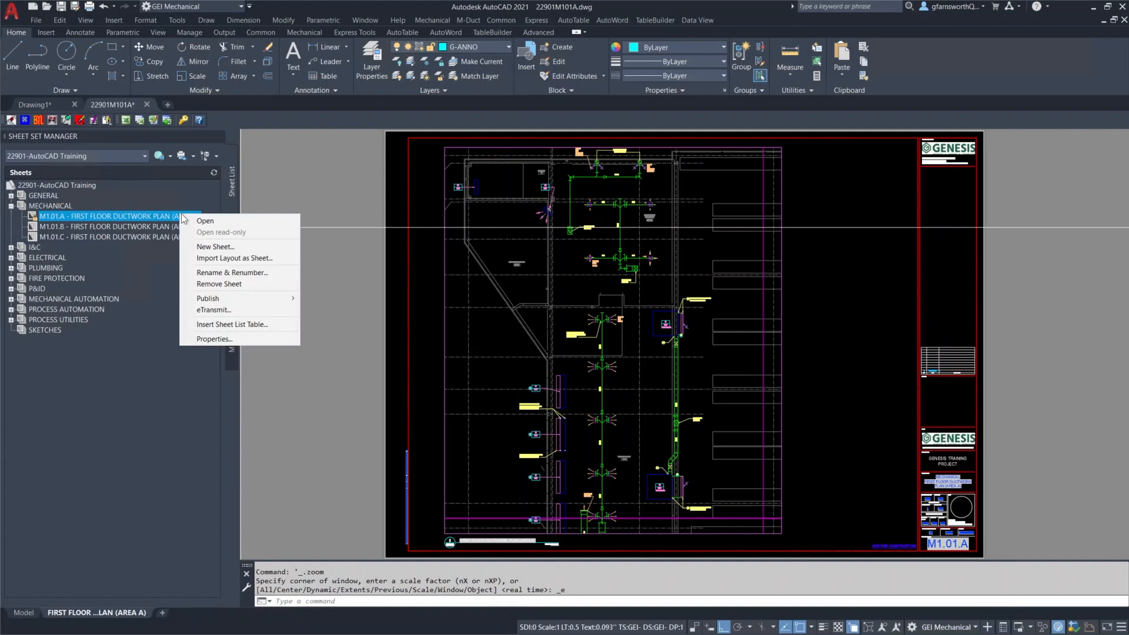
left_click(214, 339)
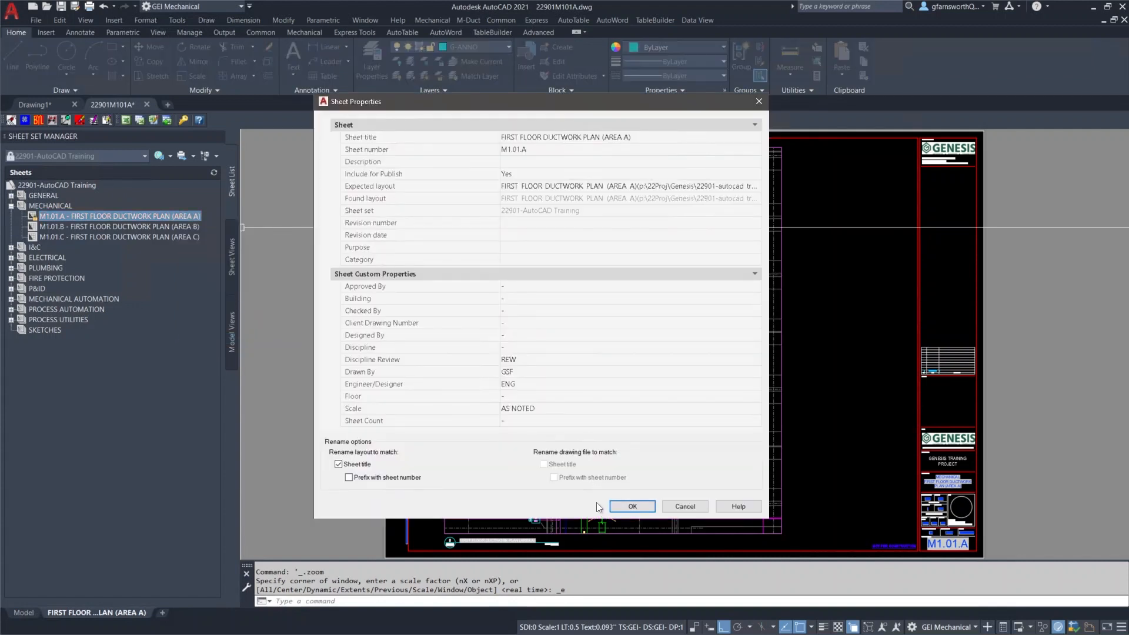
left_click(523, 372)
type("GEN")
left_click(632, 503)
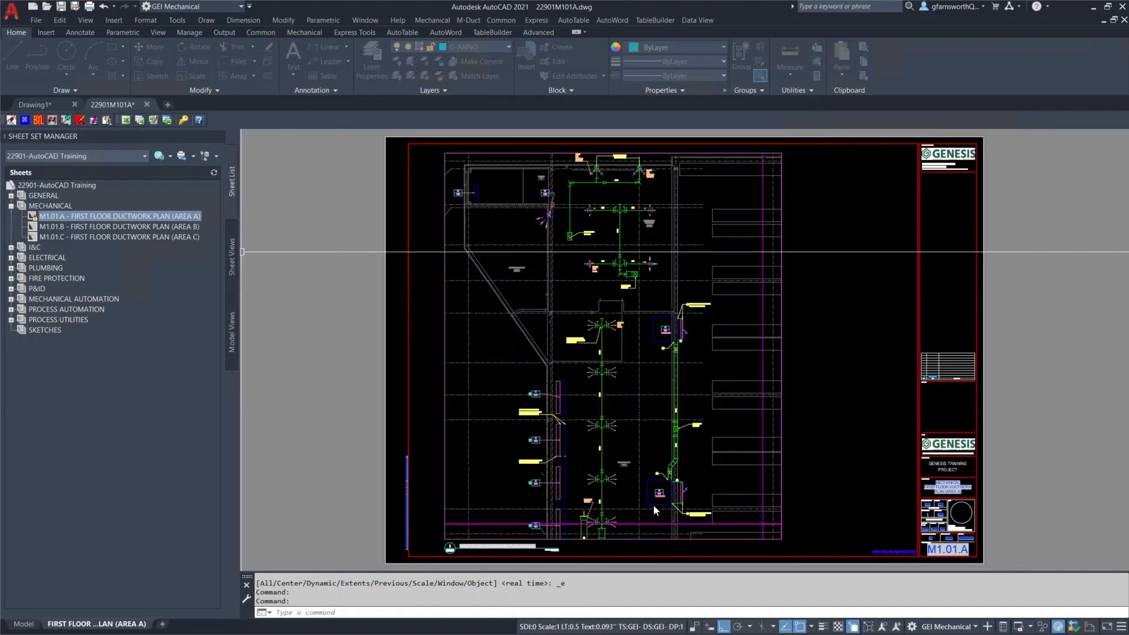
- In the properties of sheet M1.01.B, set Drawn By to GEN and Engineer/Designer to ENG, and fill in the Discipline Review initials
right_click(176, 228)
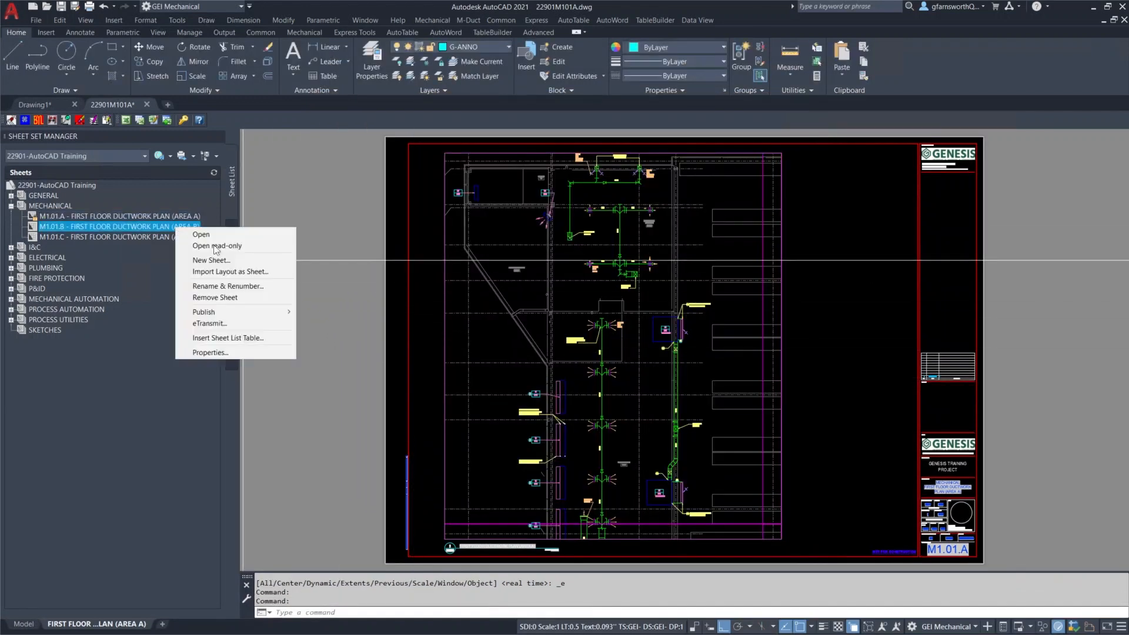
left_click(229, 351)
left_click(551, 371)
type("GEN")
left_click(564, 384)
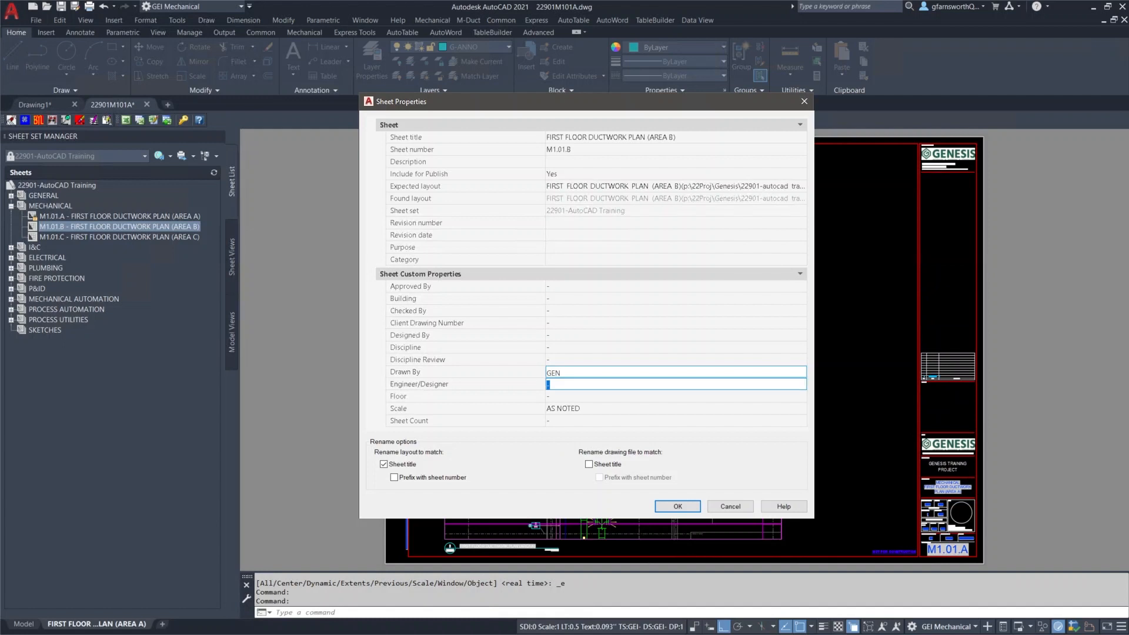
type("ENG")
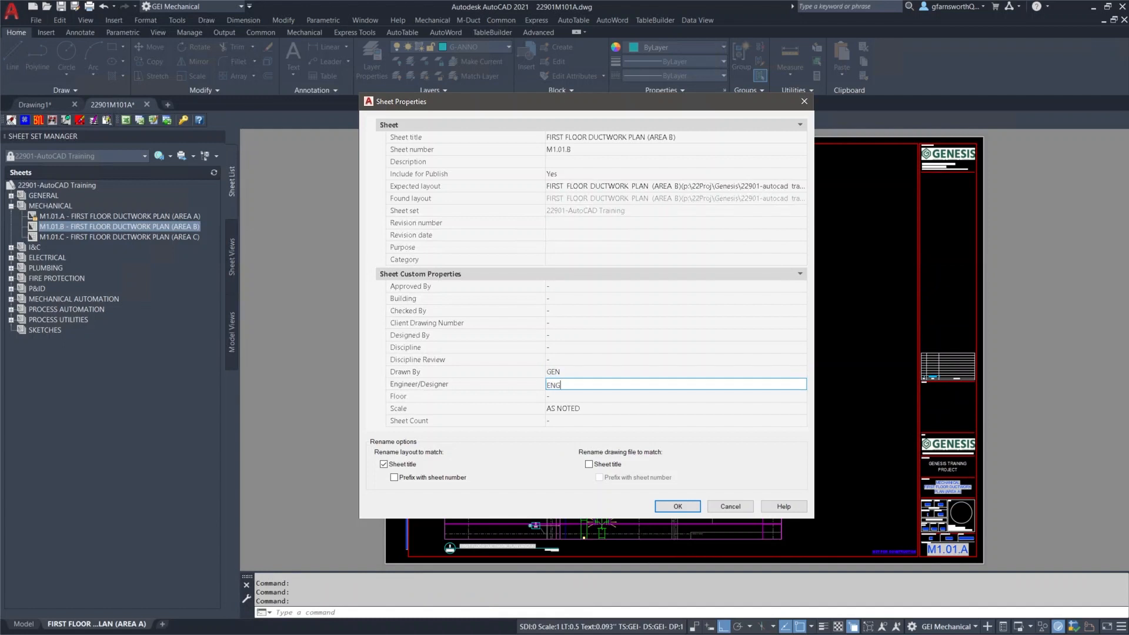
left_click(573, 360)
type("LEAD")
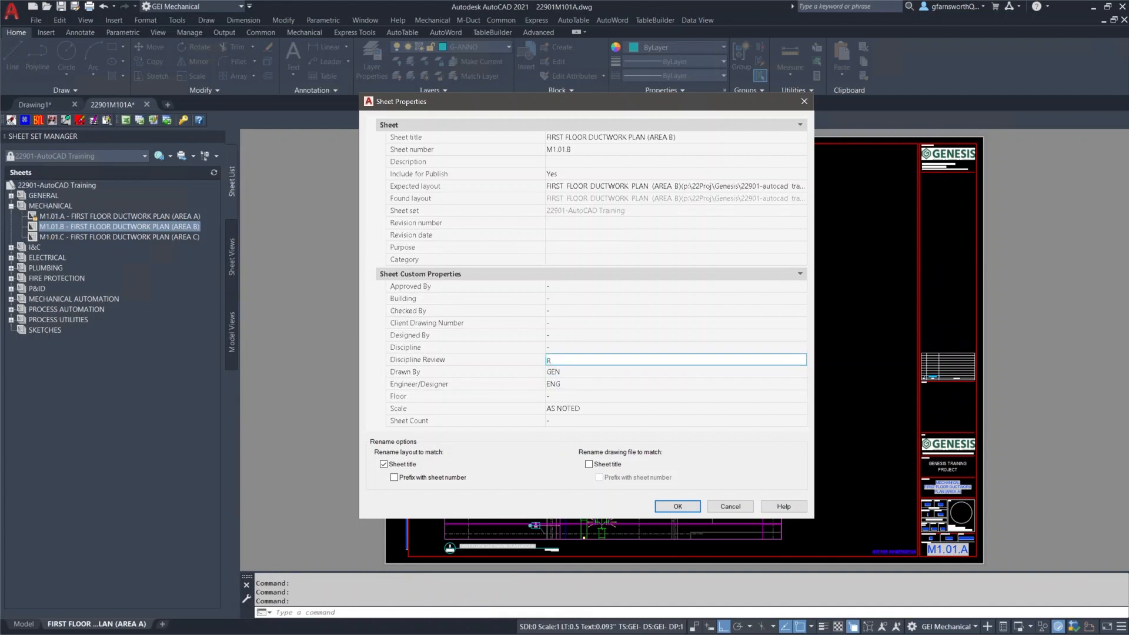
left_click(682, 506)
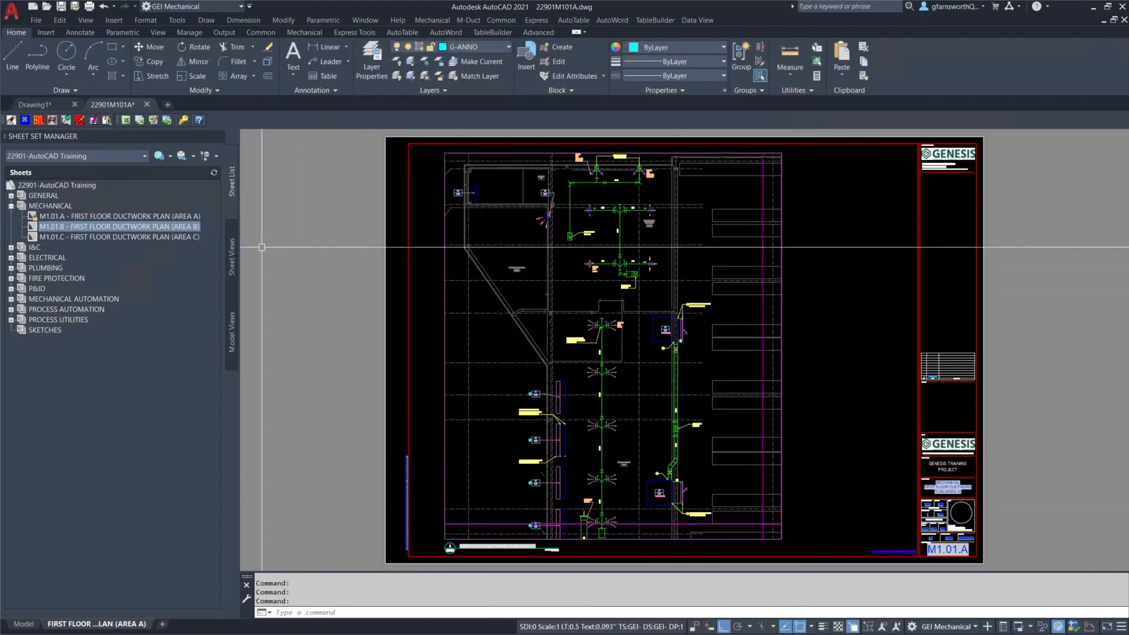
- Review the Rename & Renumber settings of sheets M1.01.B and M1.01.C and accept them as they are
right_click(181, 226)
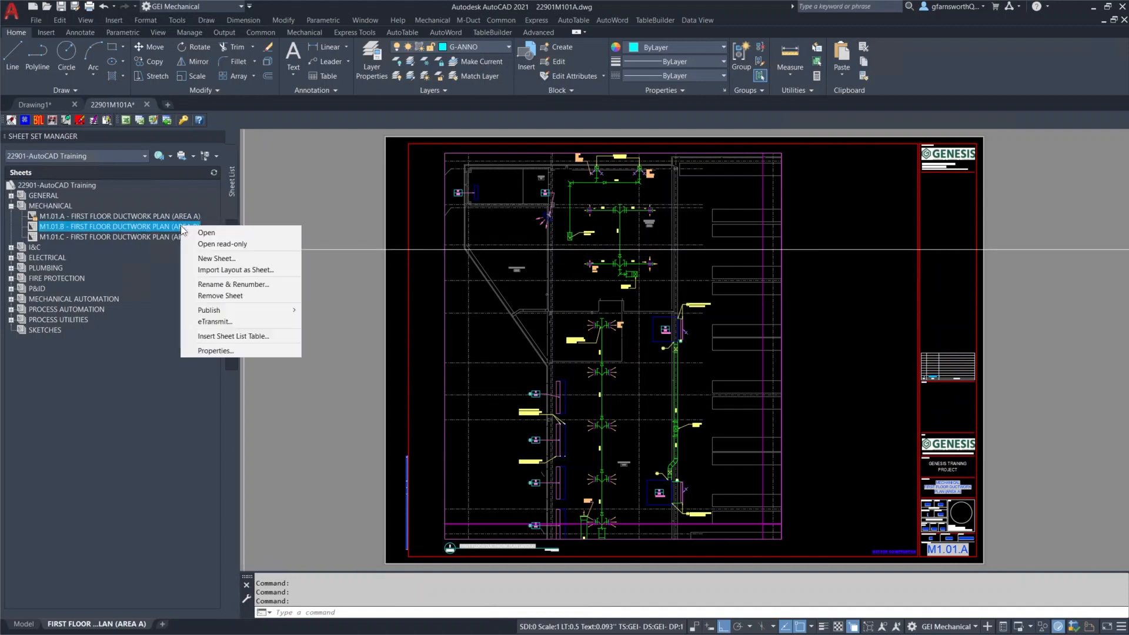
left_click(228, 284)
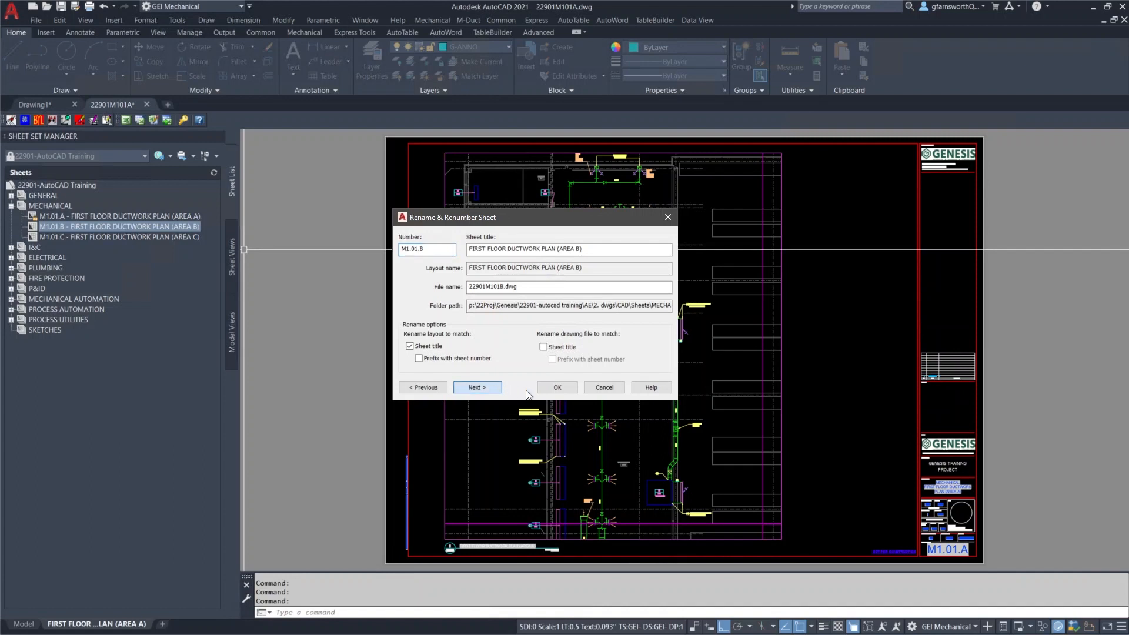
key("Return")
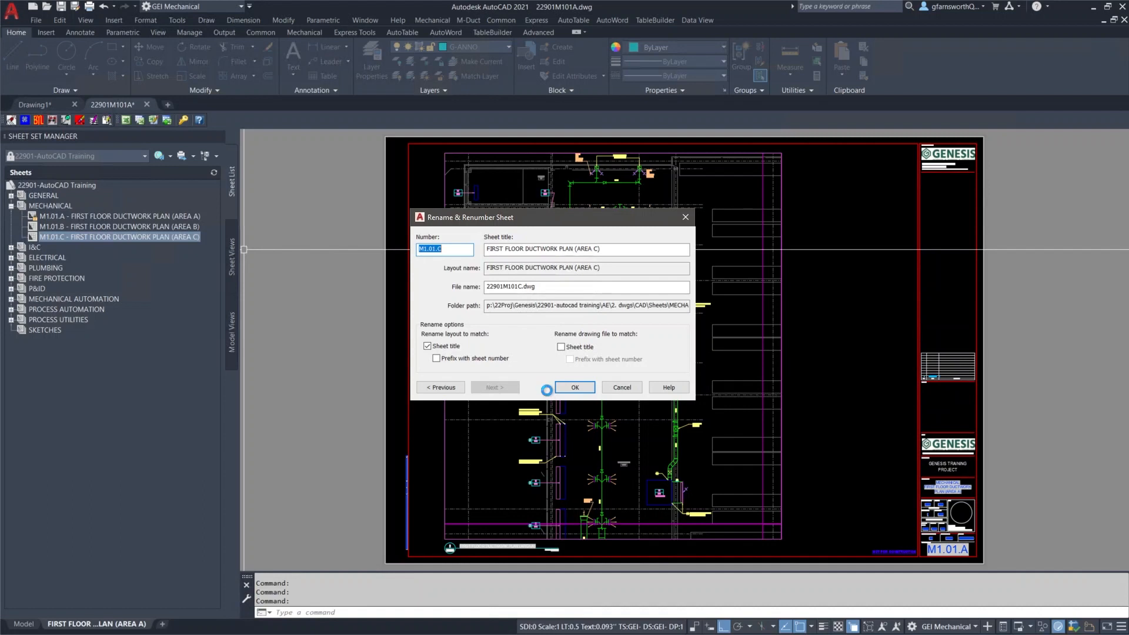
left_click(580, 388)
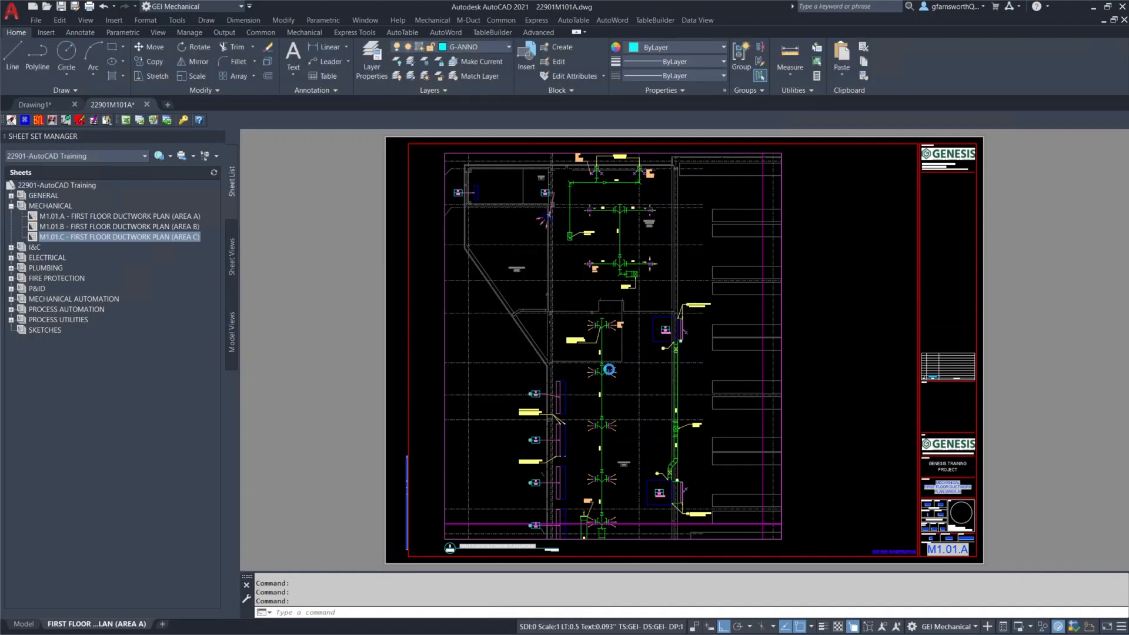
- Review the Rename & Renumber settings of sheet M1.01.A and leave them without applying any changes
left_click(155, 215)
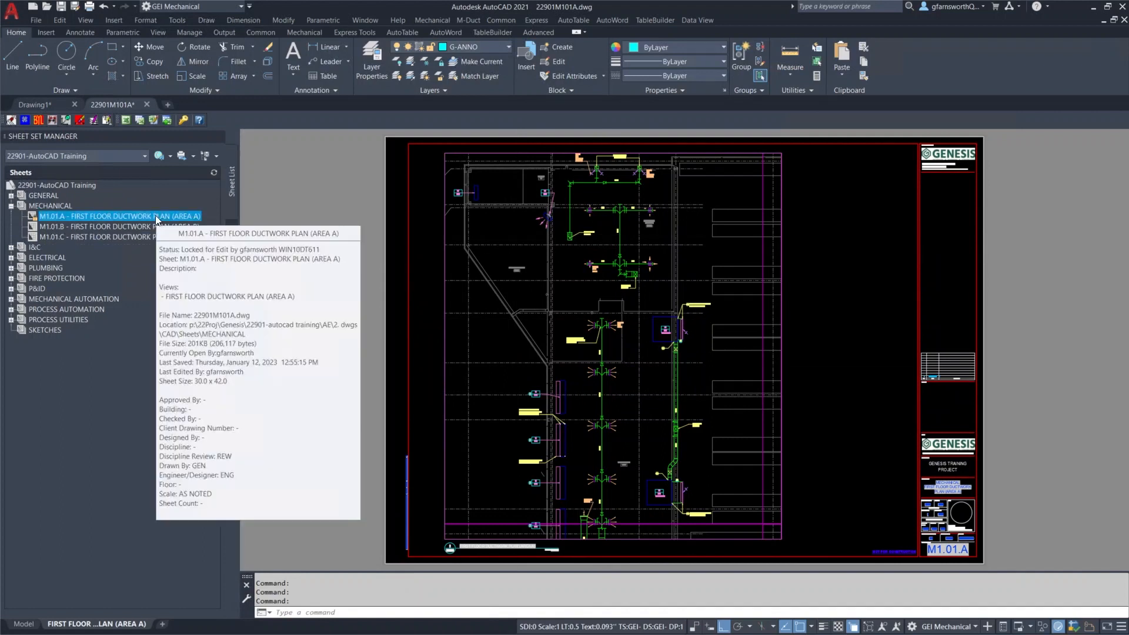
right_click(155, 215)
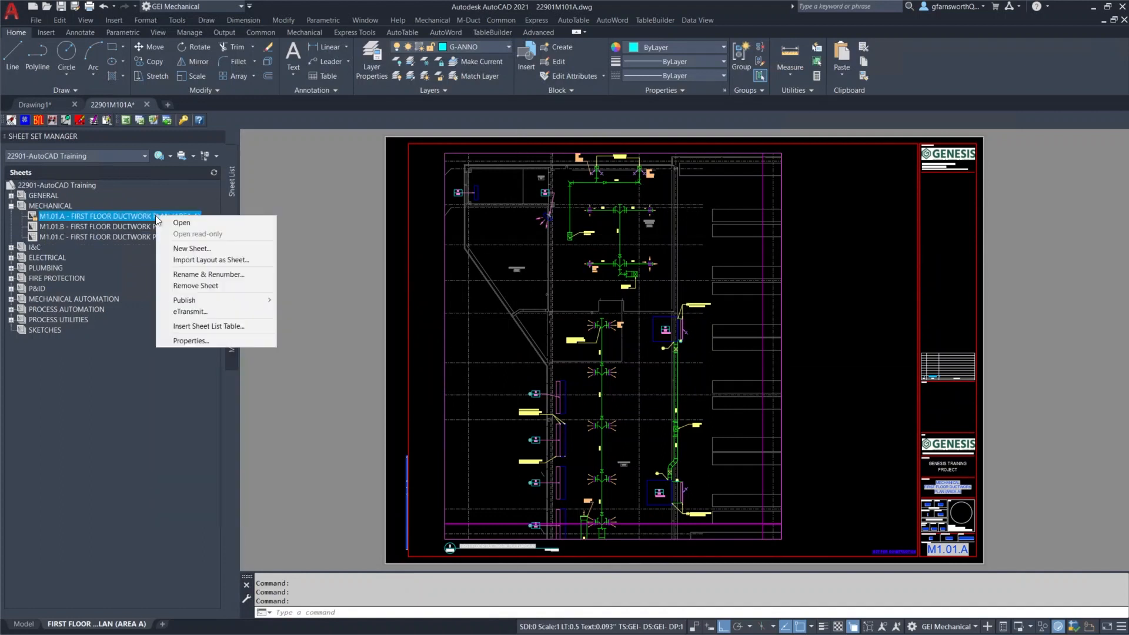
left_click(202, 276)
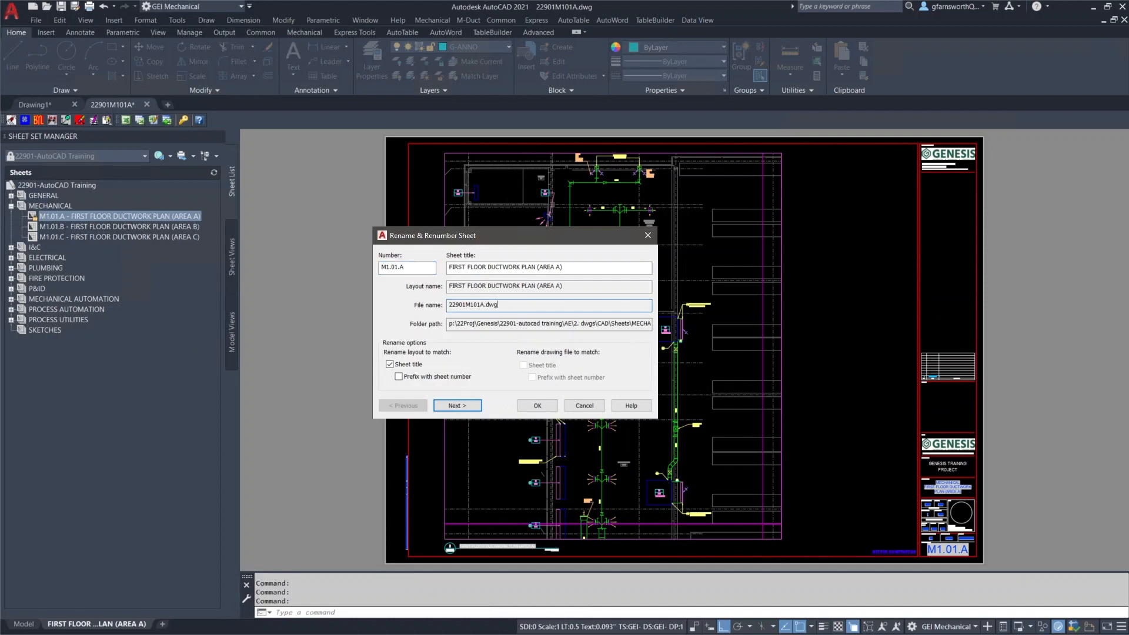
key("shift+Left")
key("Escape")
key("Escape")
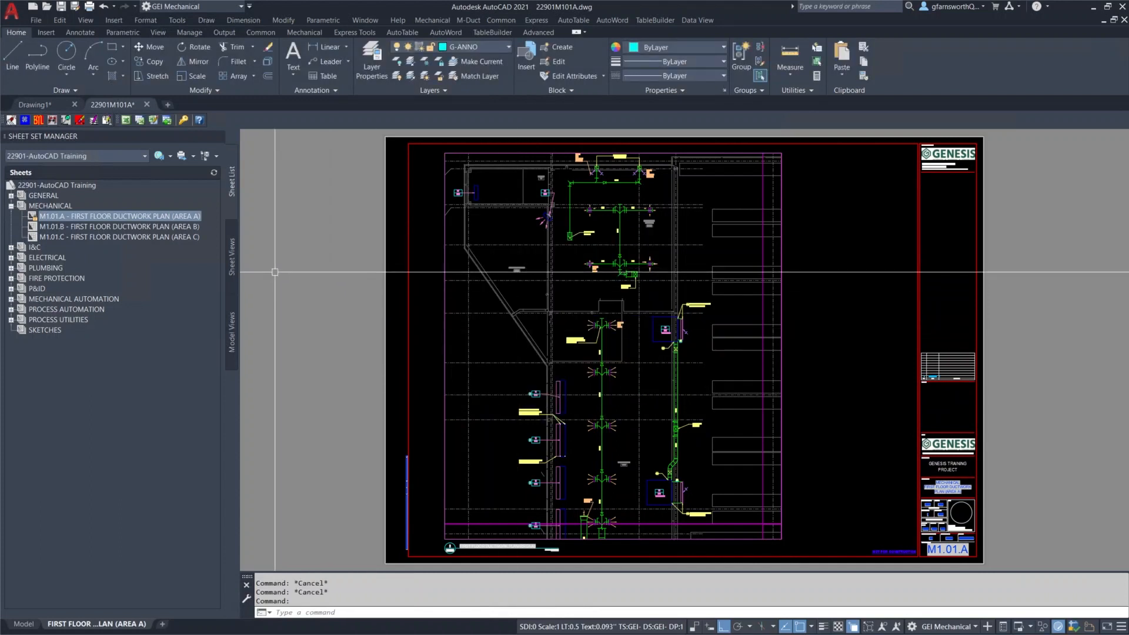
- Close 22901M101A.dwg with its changes saved, and try editing the file name in sheet M1.01.A's Rename & Renumber settings
left_click(146, 104)
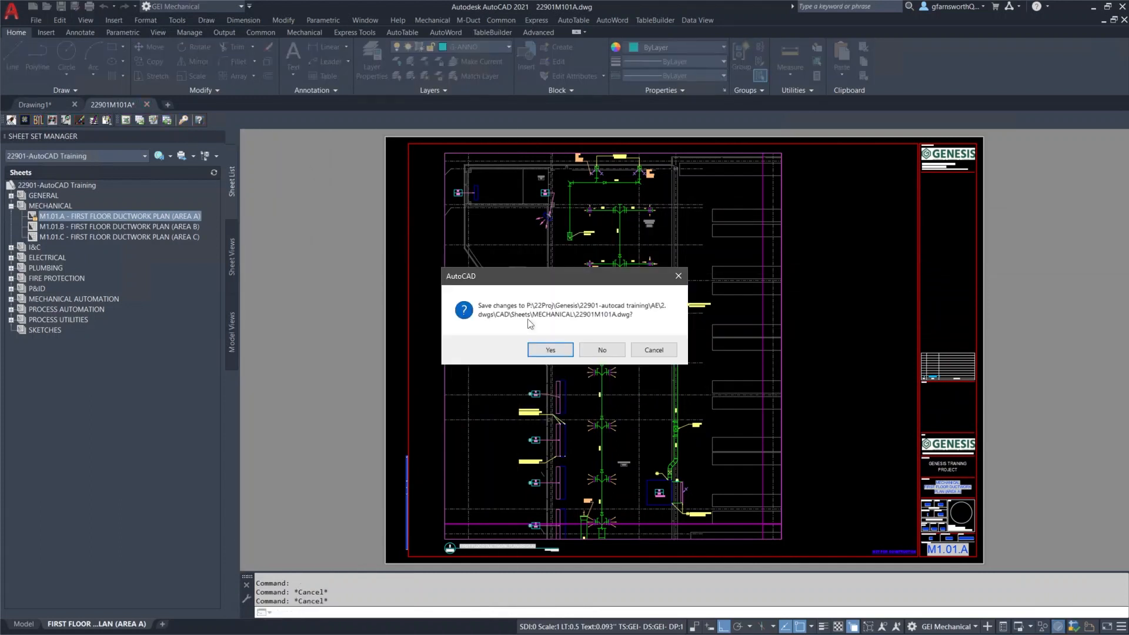
left_click(548, 351)
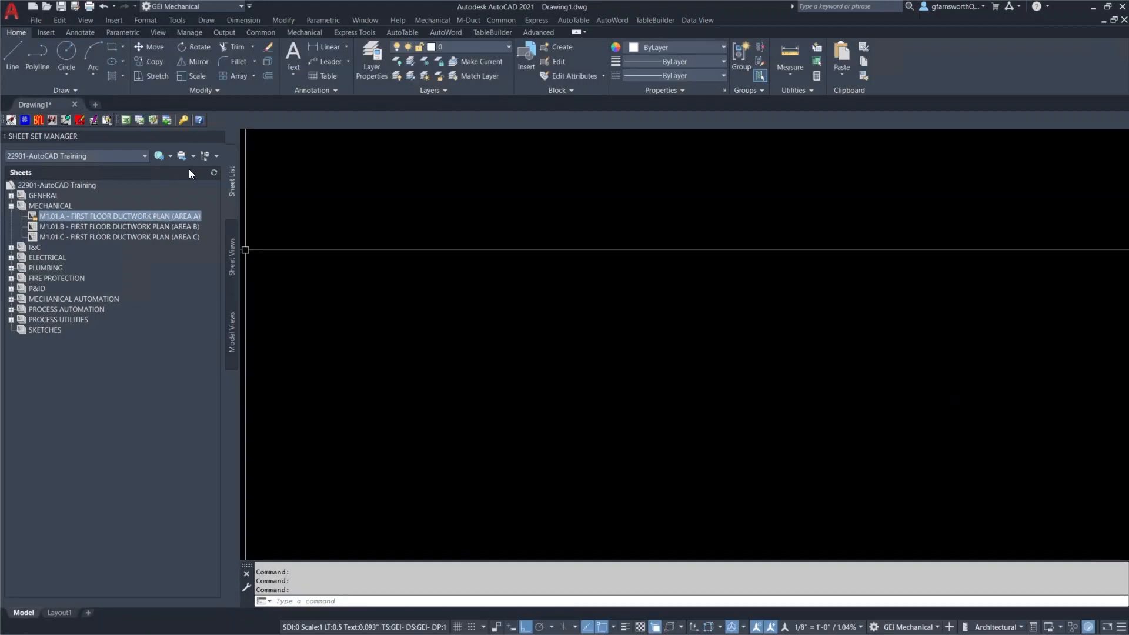
right_click(156, 217)
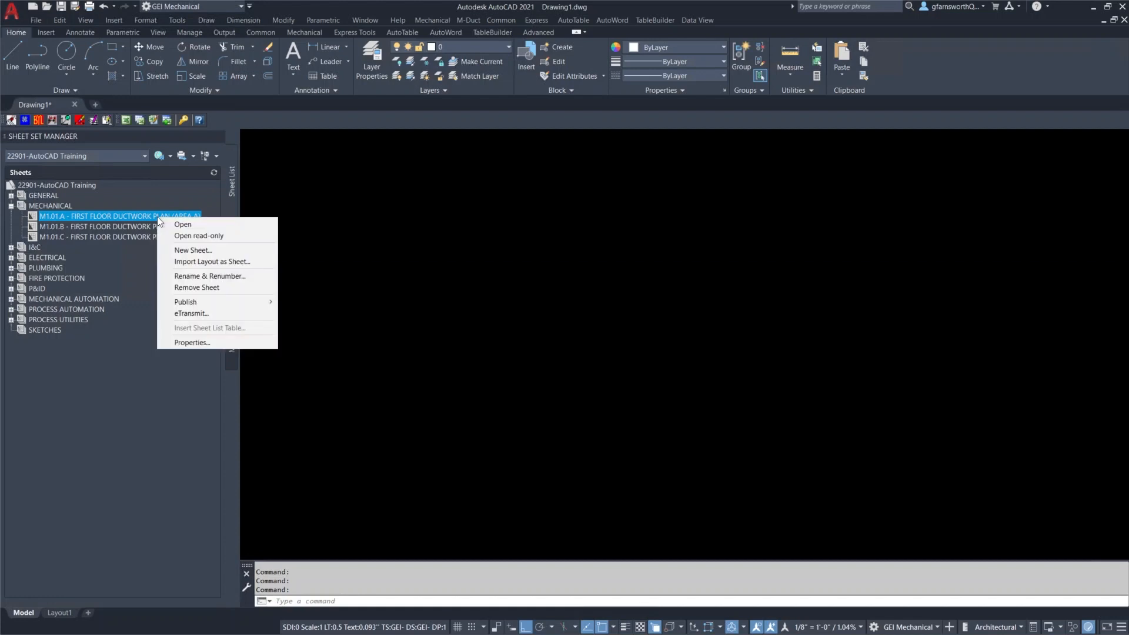
left_click(203, 276)
left_click(558, 289)
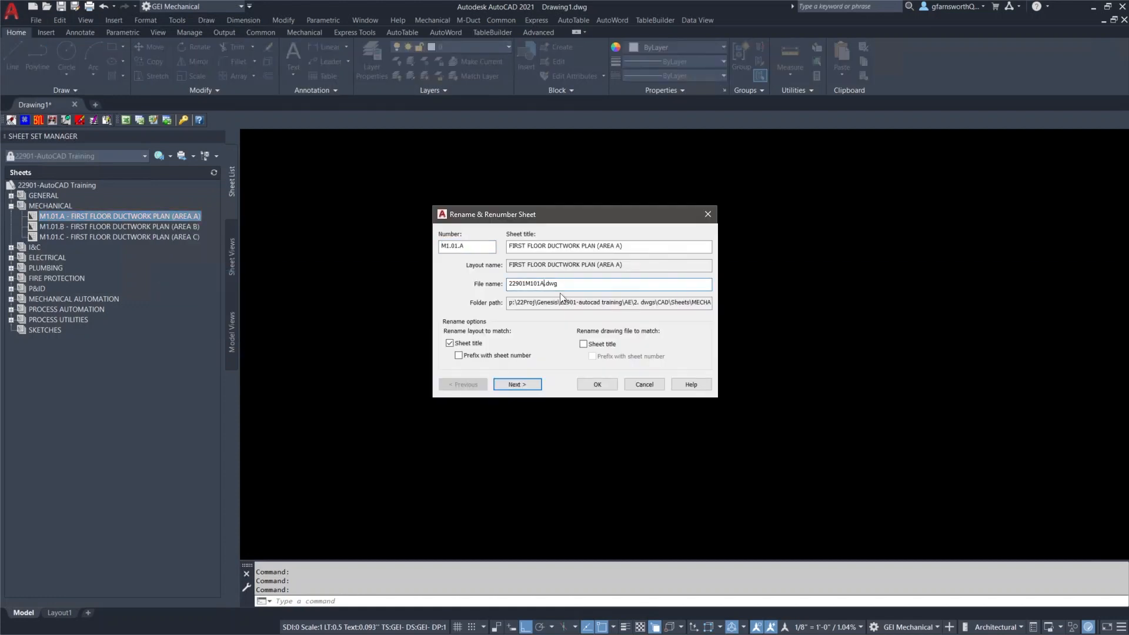
key("BackSpace")
key("BackSpace")
left_click(598, 384)
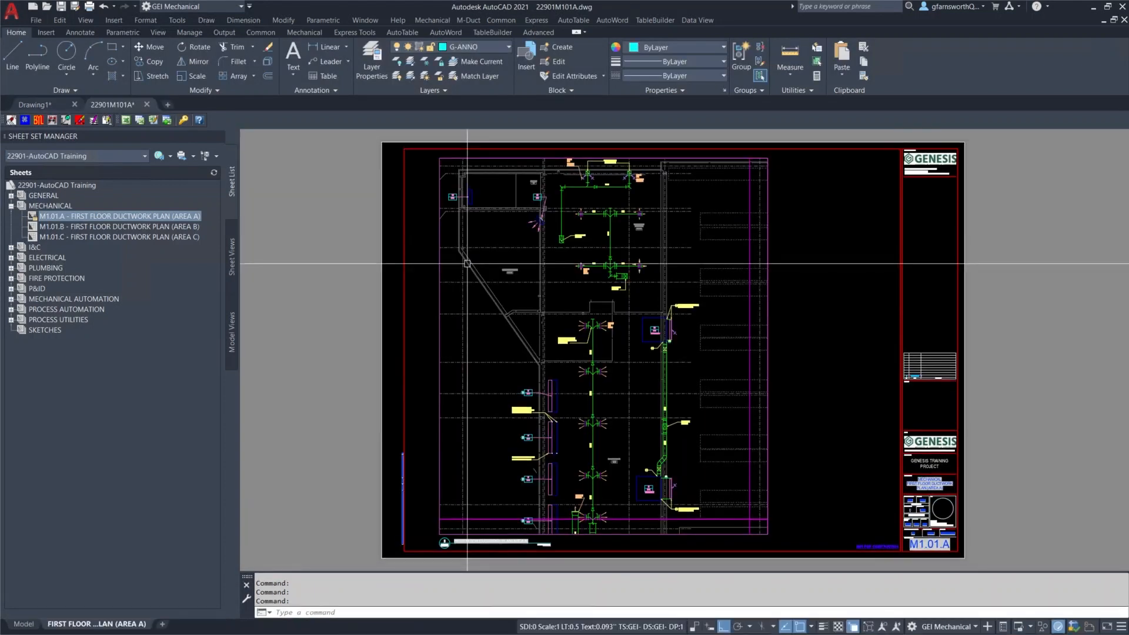
- Show the sheet views of 22901-AutoCAD Training and expand the views under sheets M1.01.A and E2.01.A
left_click(230, 255)
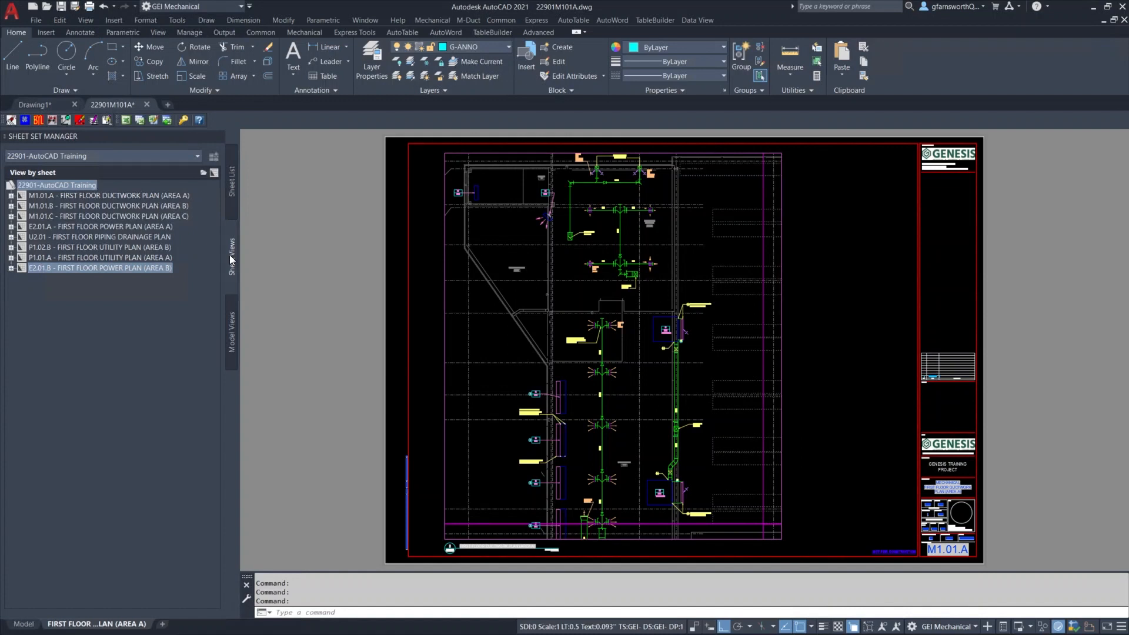
left_click(12, 196)
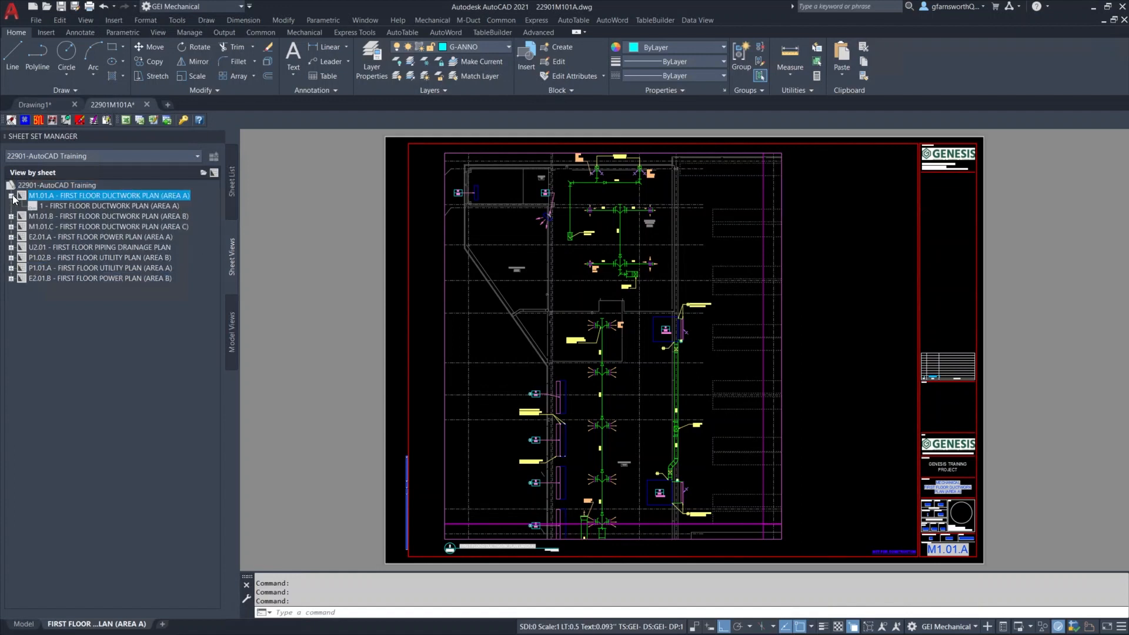
left_click(142, 203)
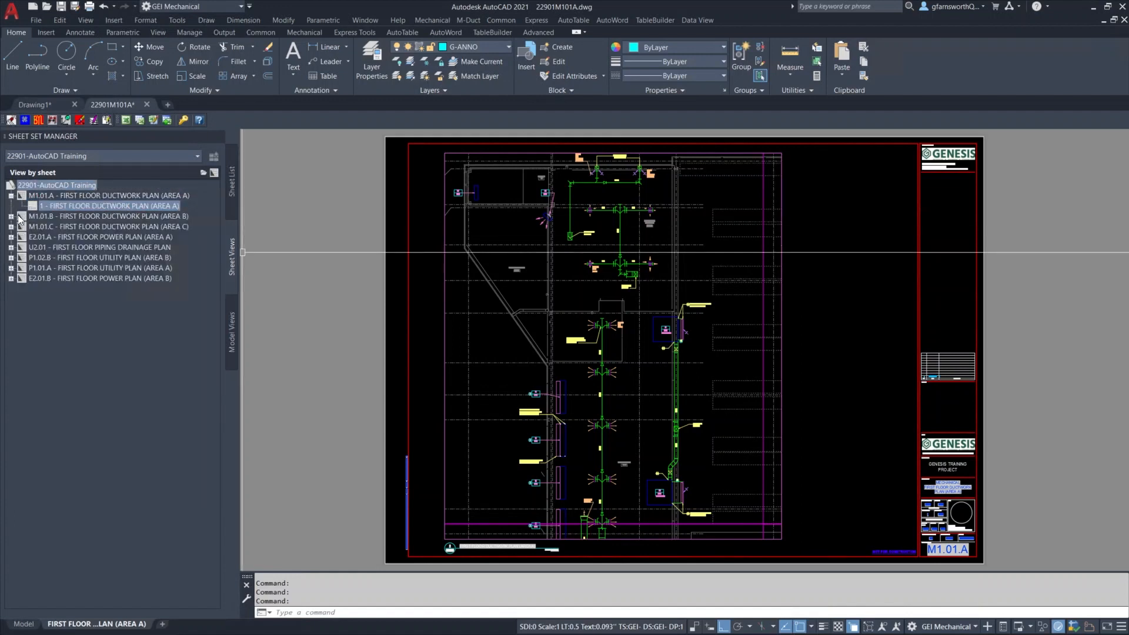
left_click(11, 237)
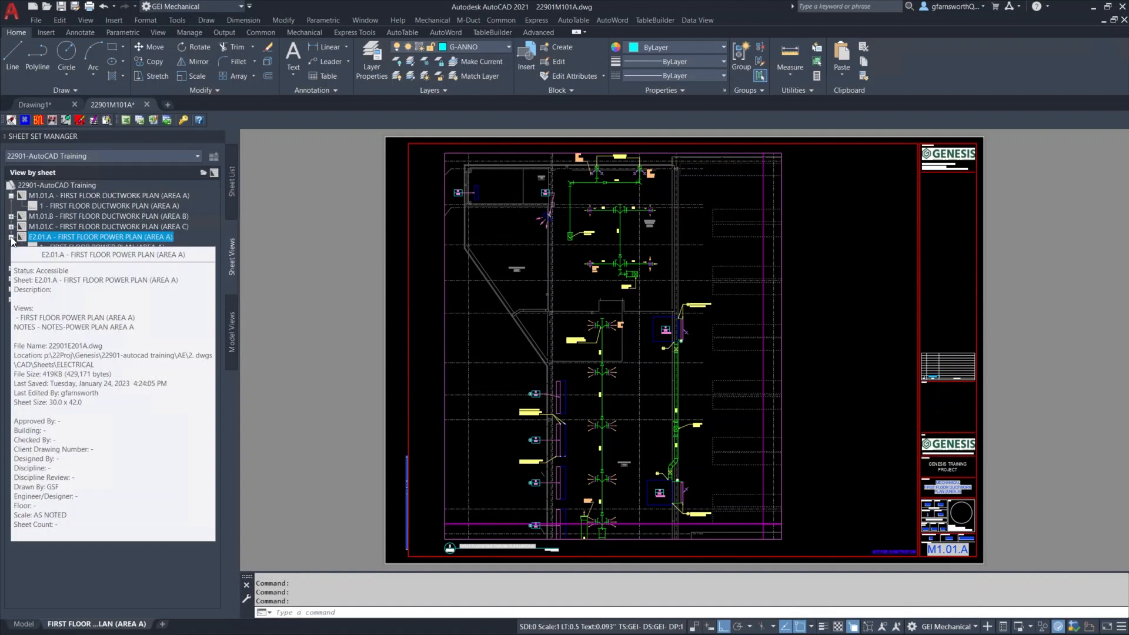
left_click(61, 247)
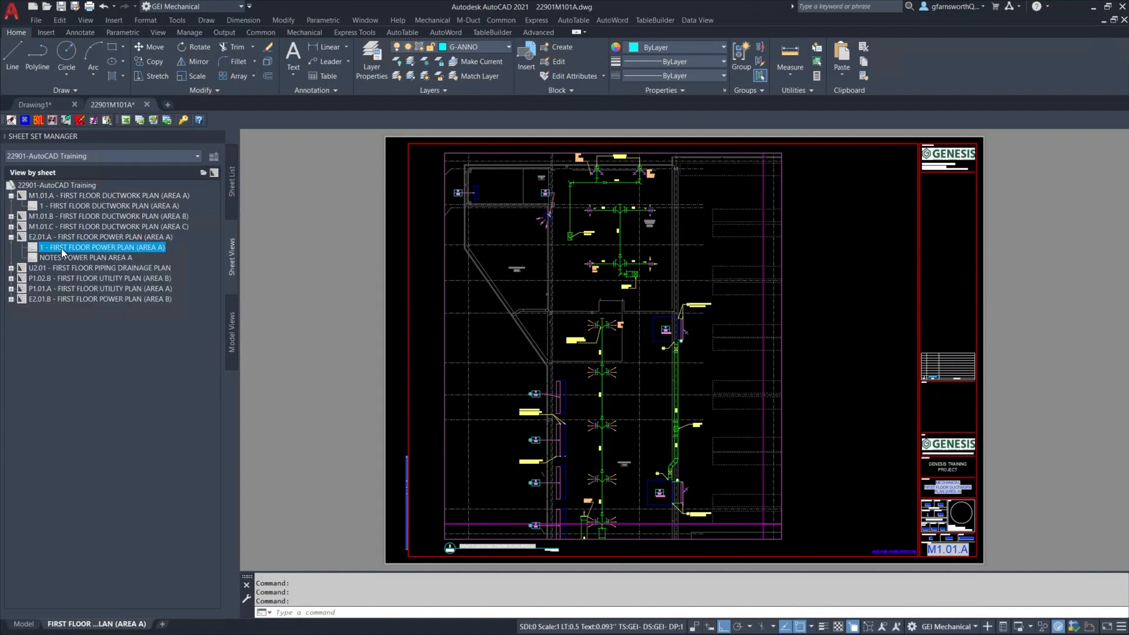
- Review the Rename & Renumber settings of the FIRST FLOOR POWER PLAN (AREA A) view and the view following it
right_click(61, 248)
left_click(99, 264)
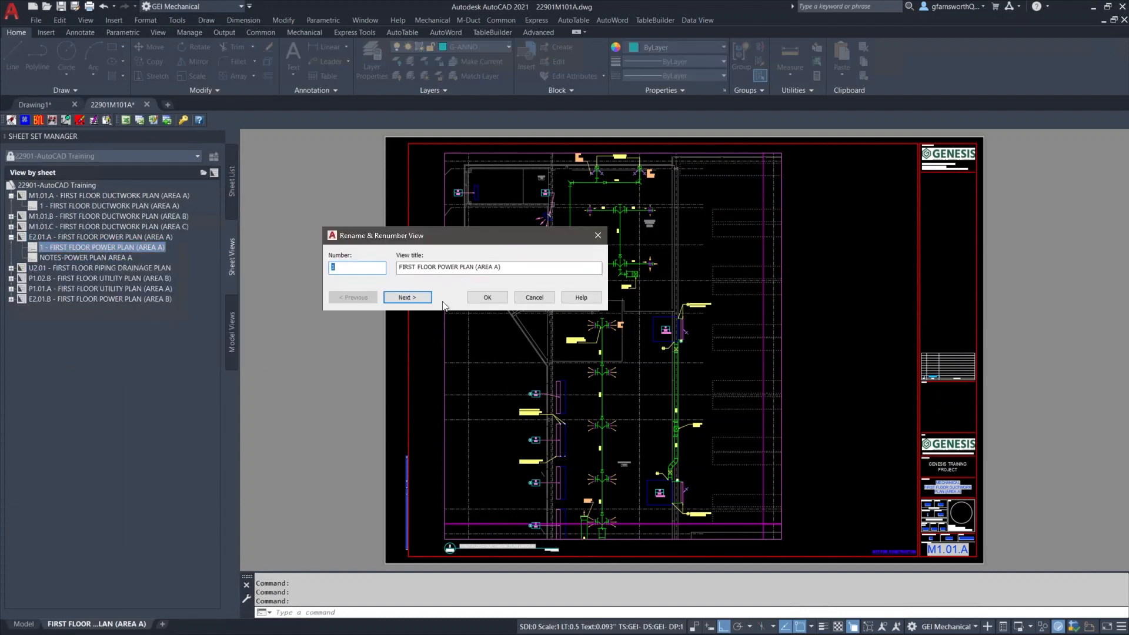
left_click(411, 298)
left_click(438, 290)
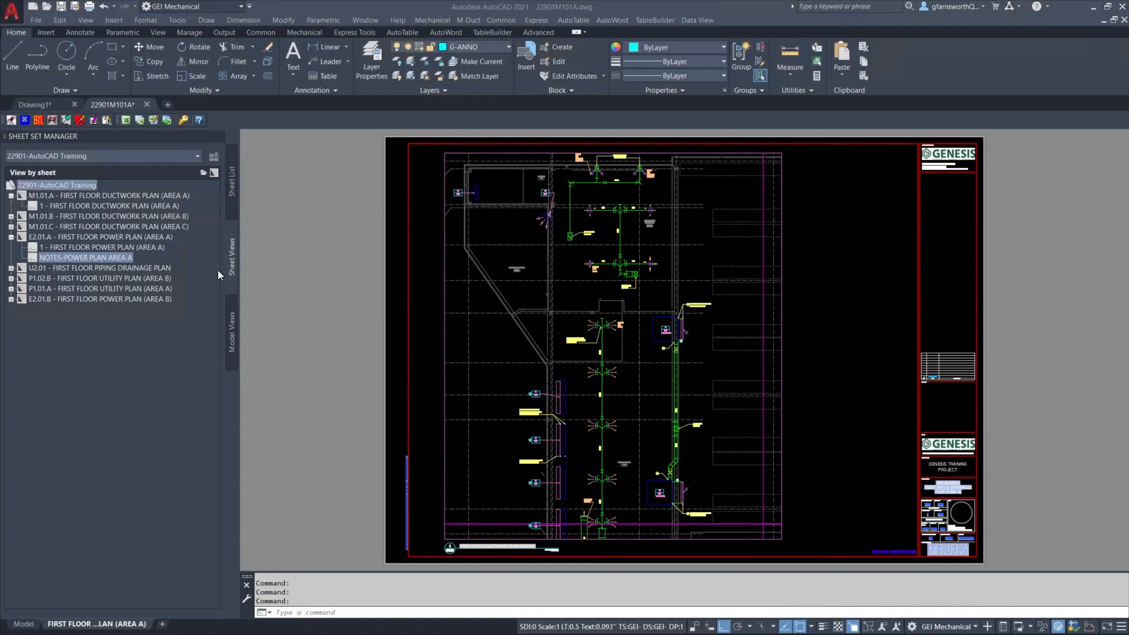
- Place a gcs-MTCH-IDEN callout block for sheet M1.01.B's ductwork view on the vertical match line beside the Area A plan
left_click(11, 236)
left_click(11, 216)
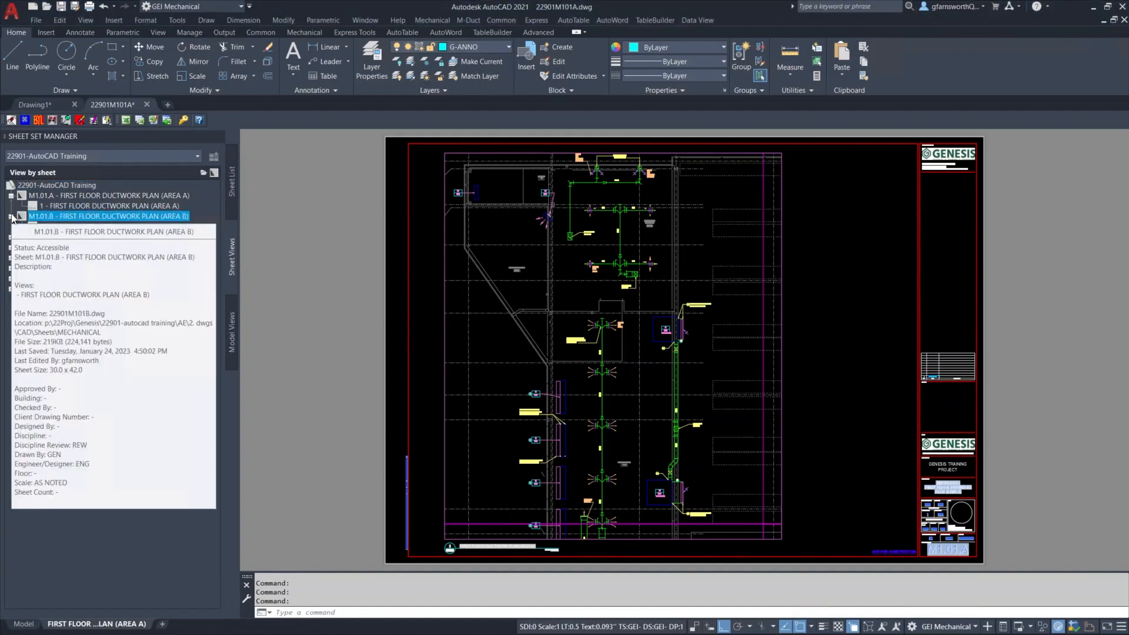
right_click(127, 227)
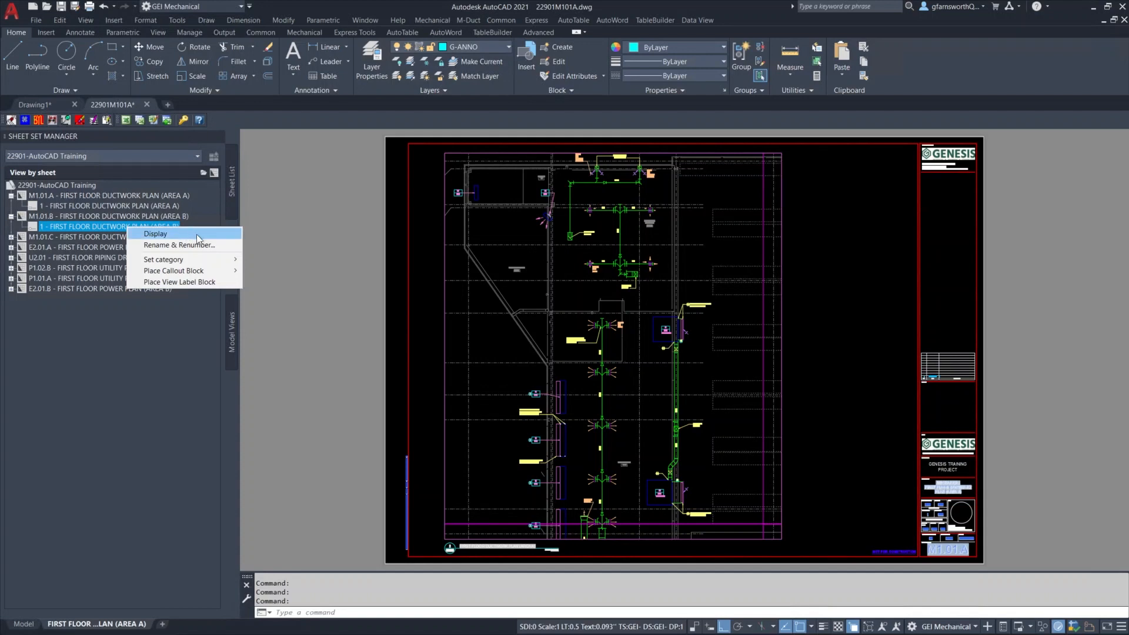
mouse_move(236, 275)
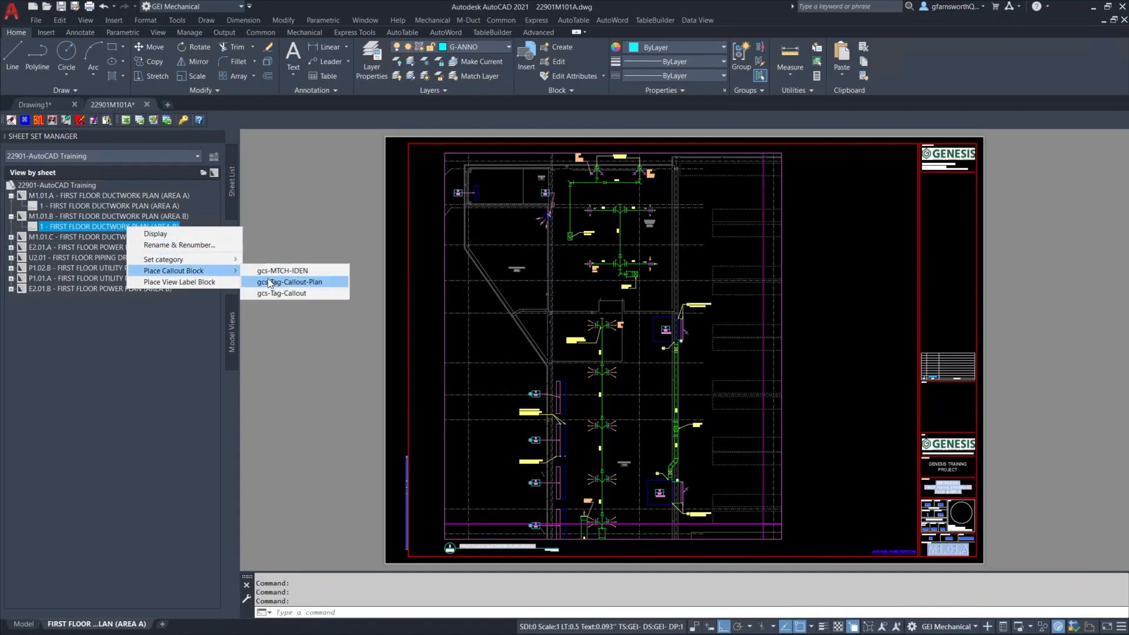
left_click(289, 272)
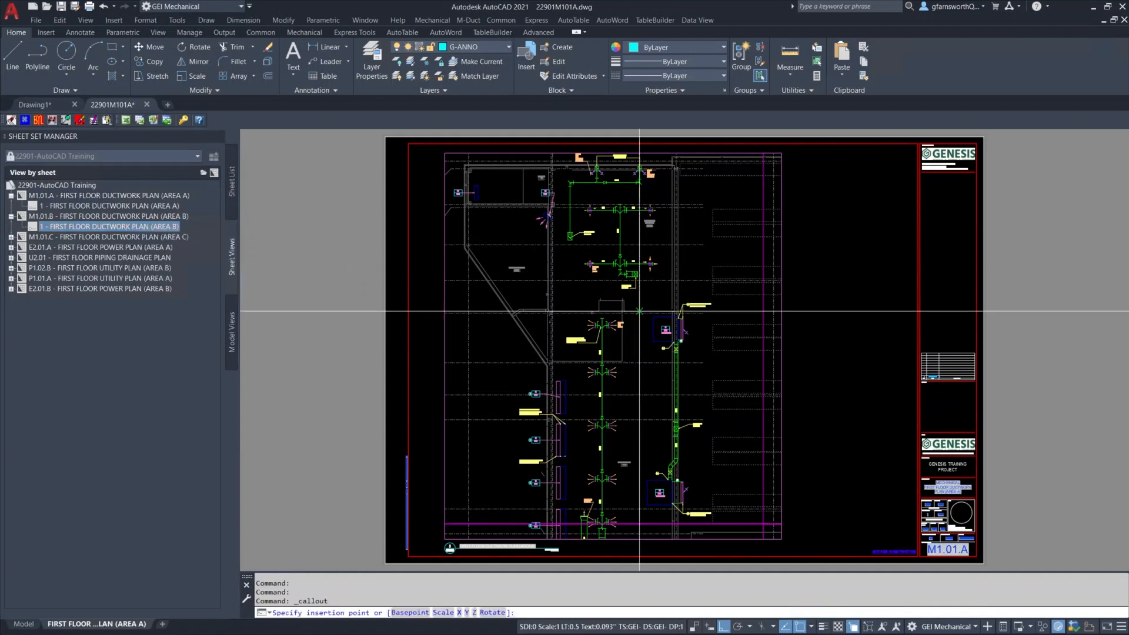
left_click(764, 354)
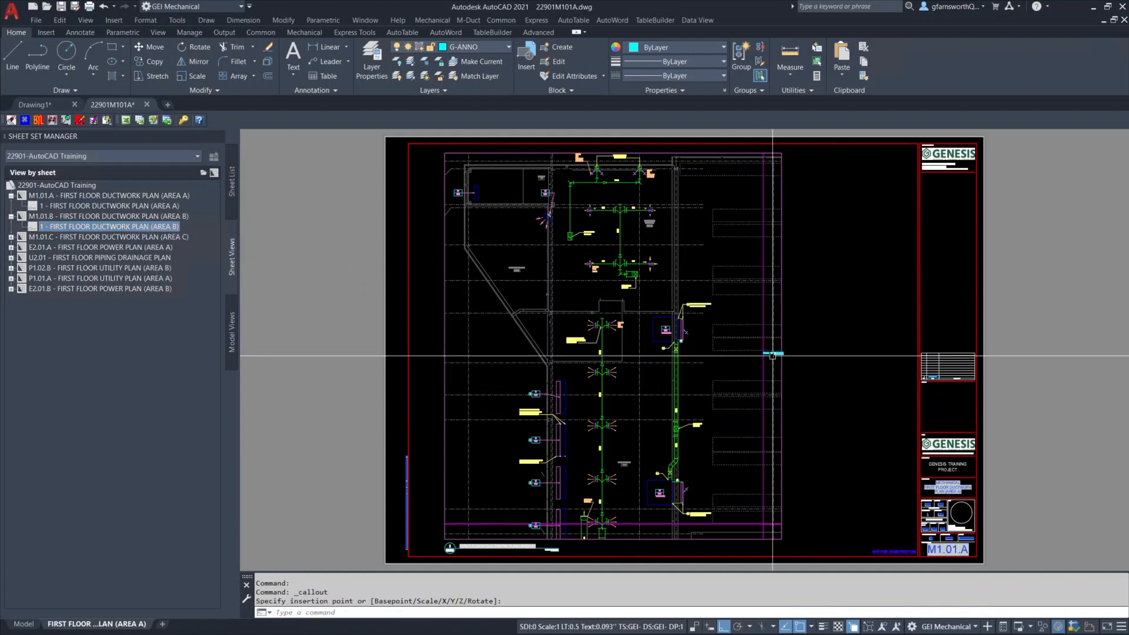
- Rotate the REFER TO callout about its insertion node so it runs vertically along the match line
scroll(779, 360, "up", 8)
type("R")
key("Return")
left_click(760, 323)
key("Return")
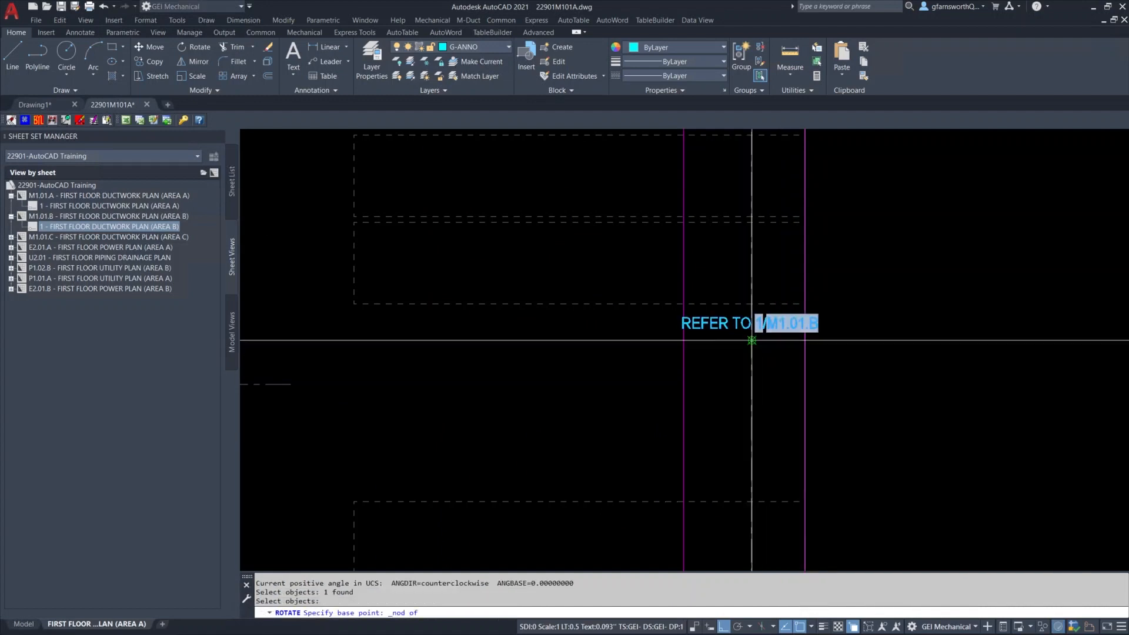
left_click(753, 341)
- Flip the vertical REFER TO callout to the other side of the match line
left_click(732, 321)
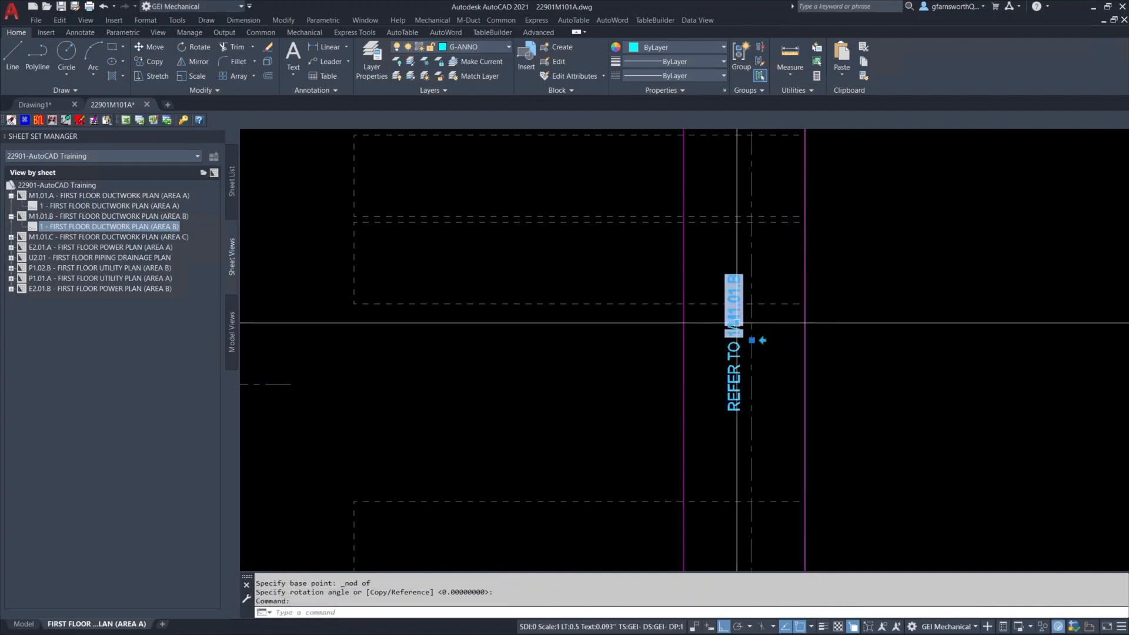
left_click(761, 339)
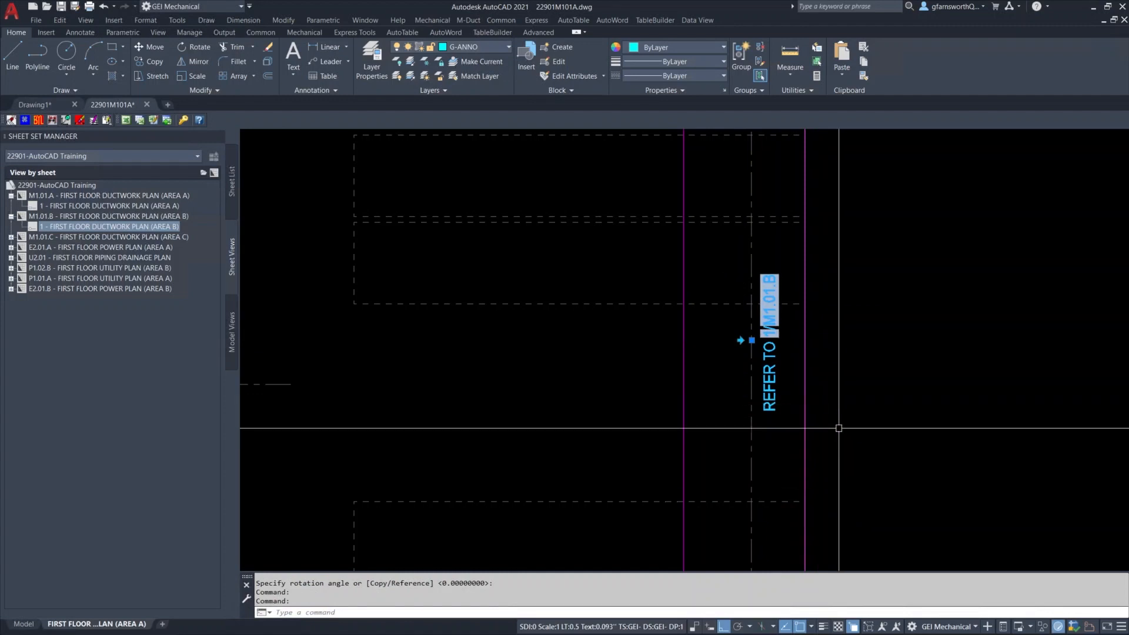
key("Escape")
- Renumber the FIRST FLOOR DUCTWORK PLAN (AREA B) view under M1.01.B as 2 and regenerate the layout
right_click(125, 227)
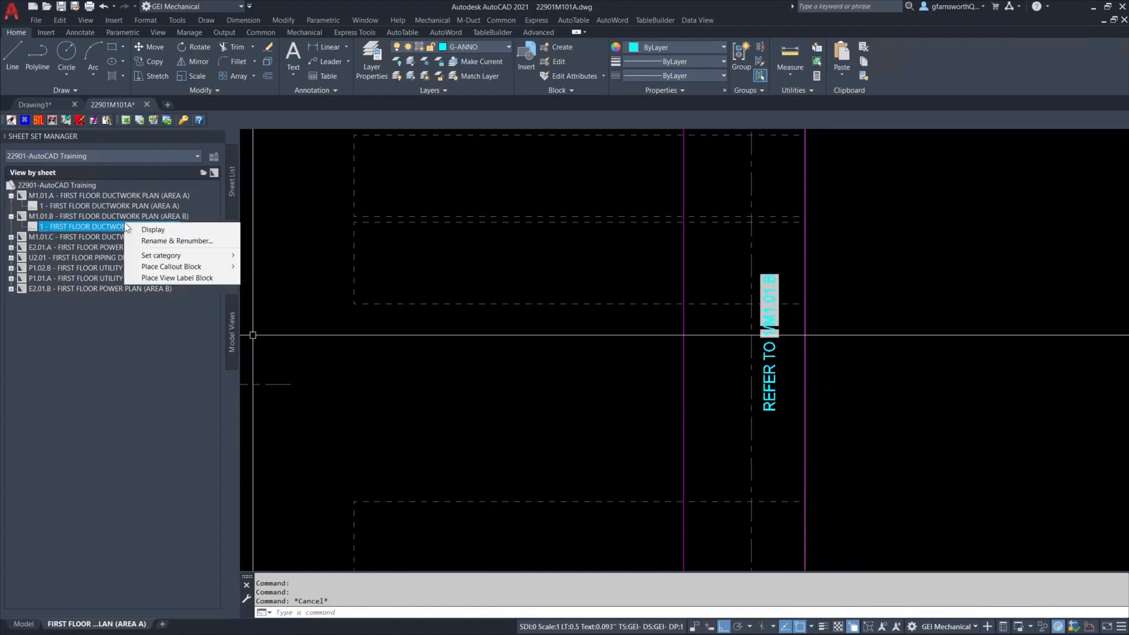
left_click(154, 240)
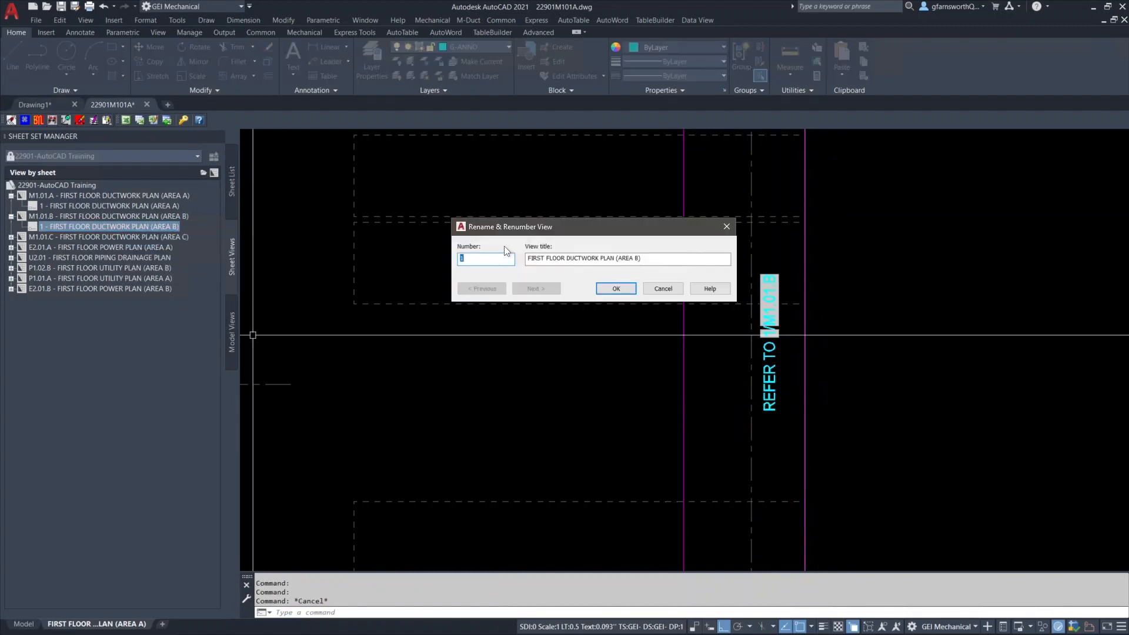
left_click(615, 288)
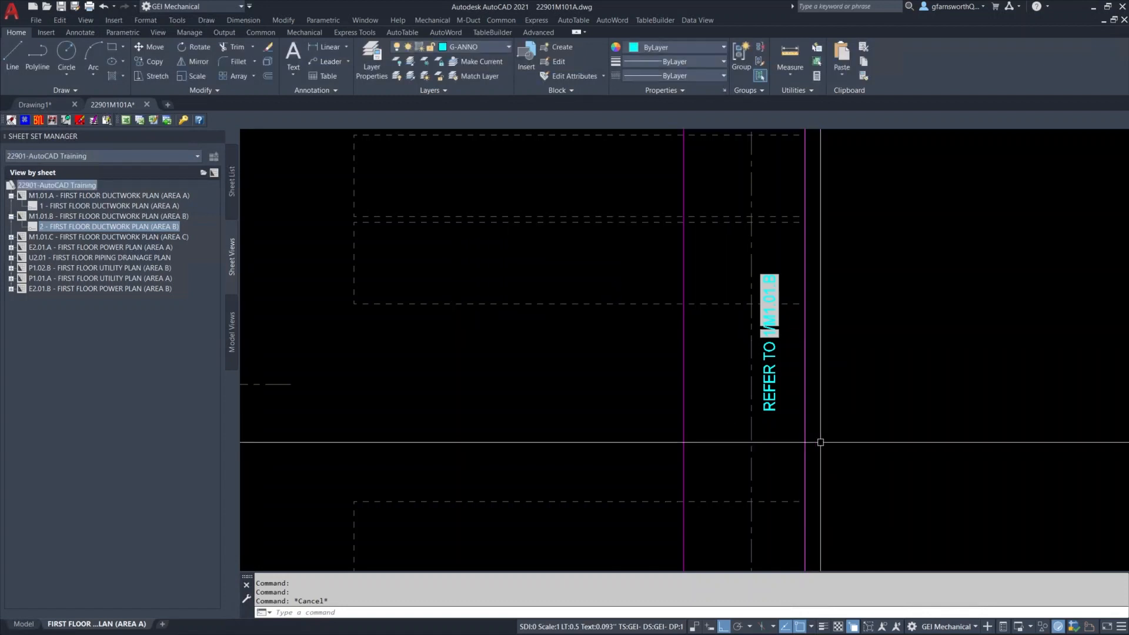
type("RE")
key("Return")
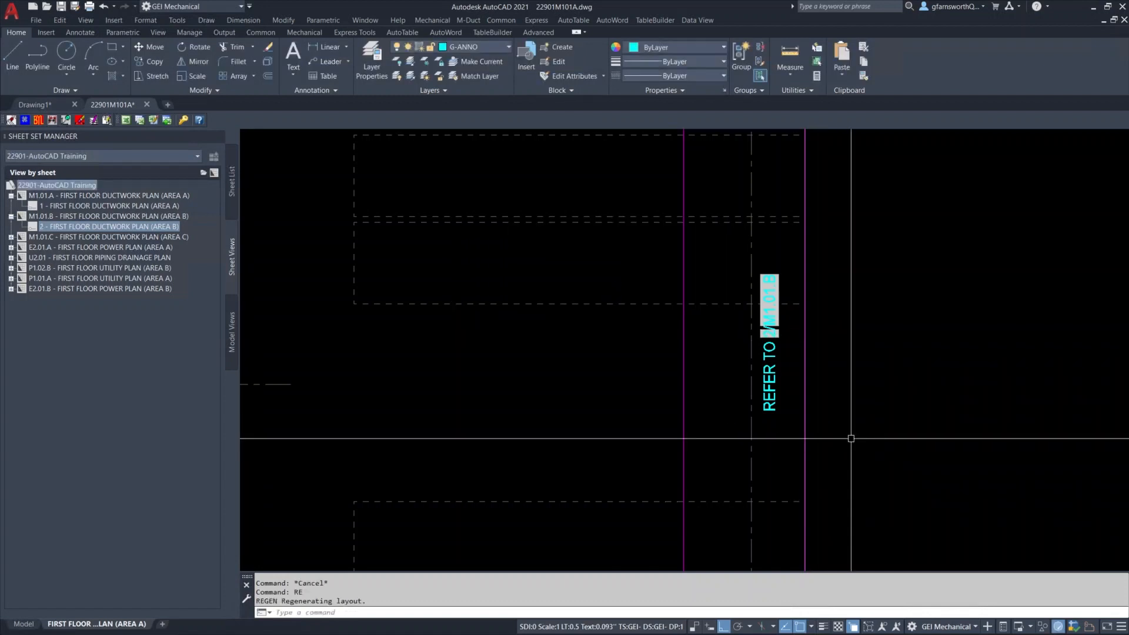